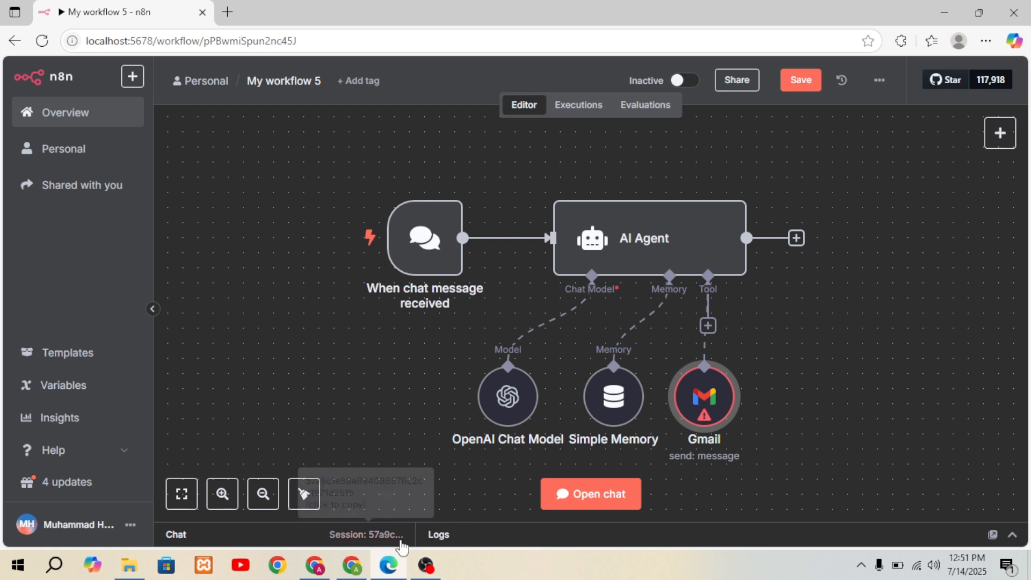
# Step: Switch to the n8n cloud workflow in Chrome and start a new credential for the Google Sheets Get row(s) tool
pyautogui.click(356, 571)
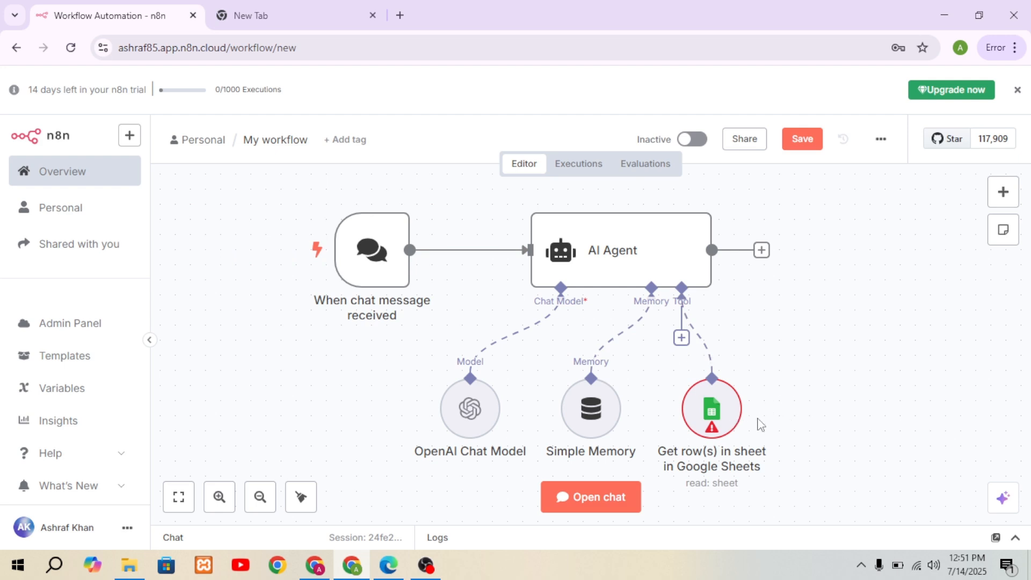
pyautogui.click(713, 410)
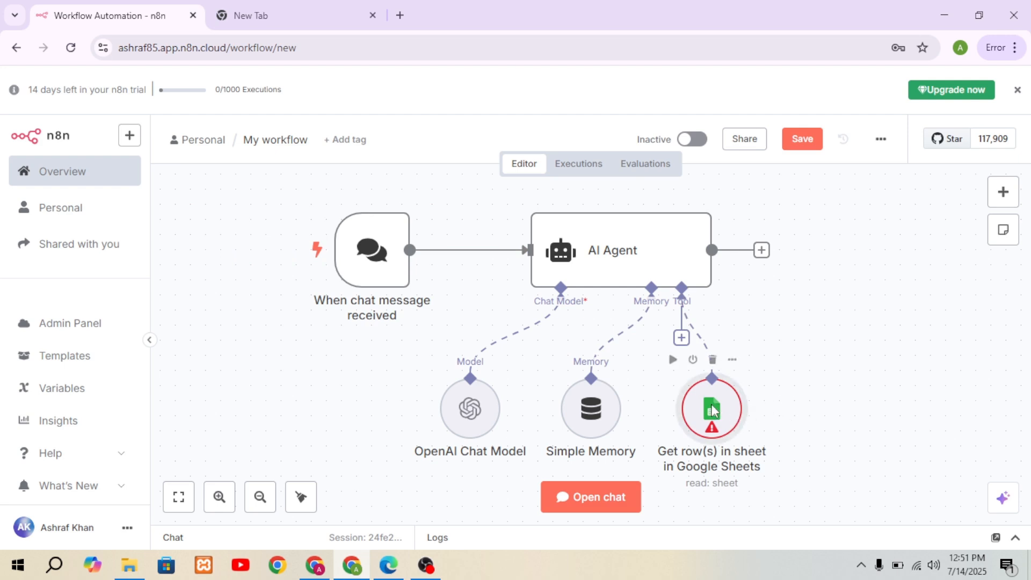
pyautogui.doubleClick(712, 410)
pyautogui.click(580, 193)
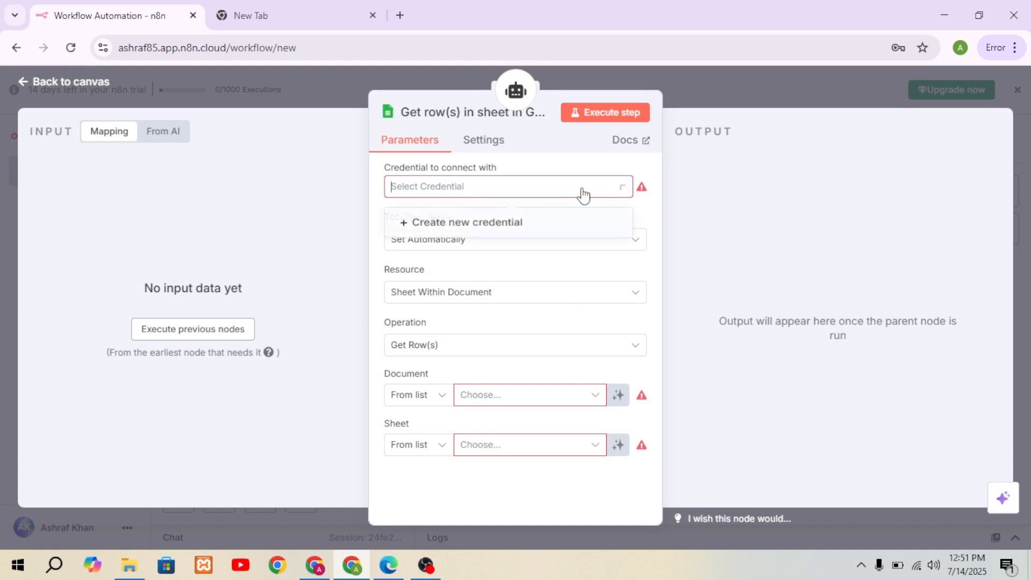
pyautogui.click(494, 230)
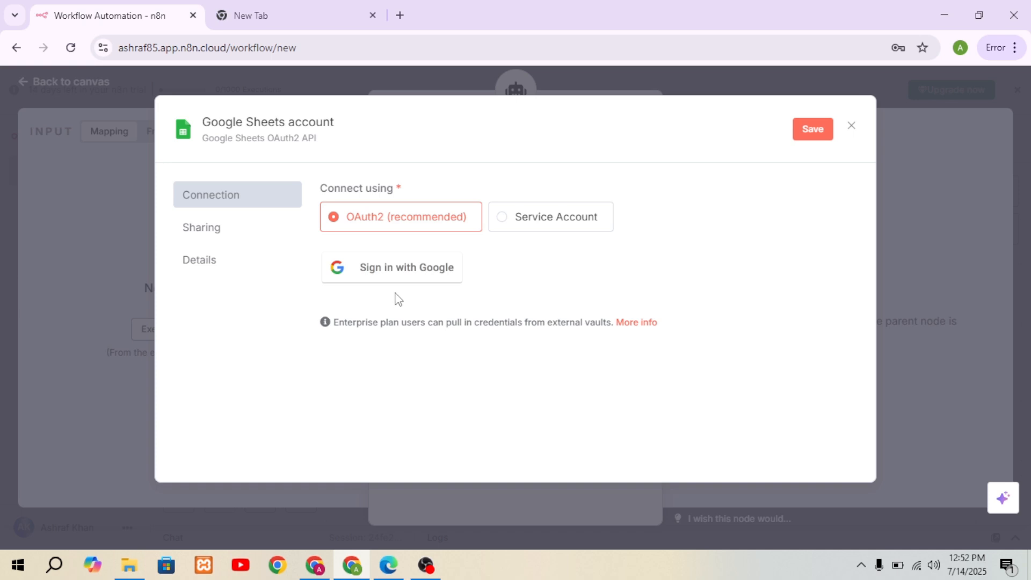
# Step: Switch to the localhost n8n workflow in Edge and start a new credential for the Gmail tool
pyautogui.click(388, 565)
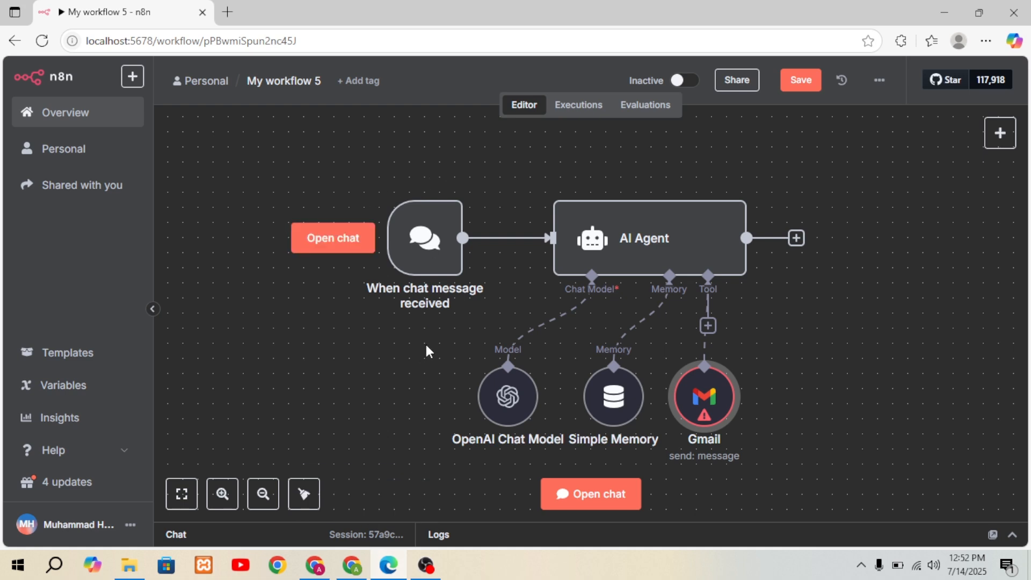
pyautogui.doubleClick(705, 396)
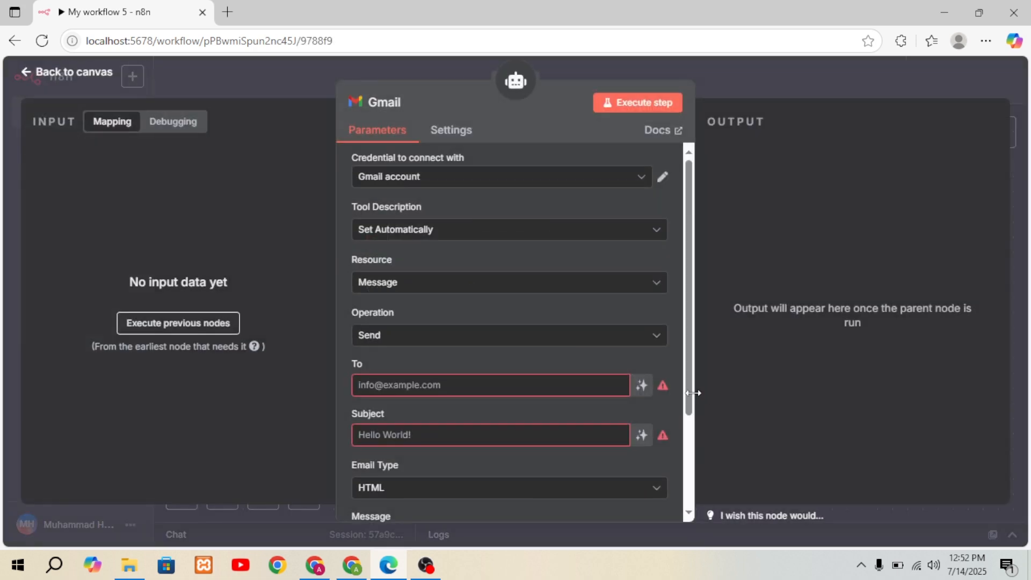
pyautogui.click(621, 180)
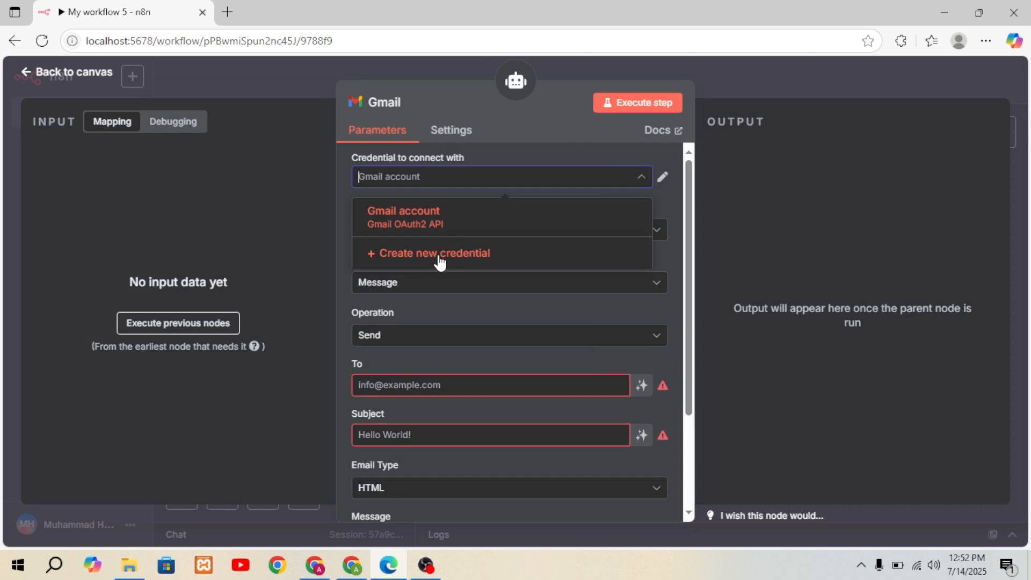
pyautogui.click(439, 263)
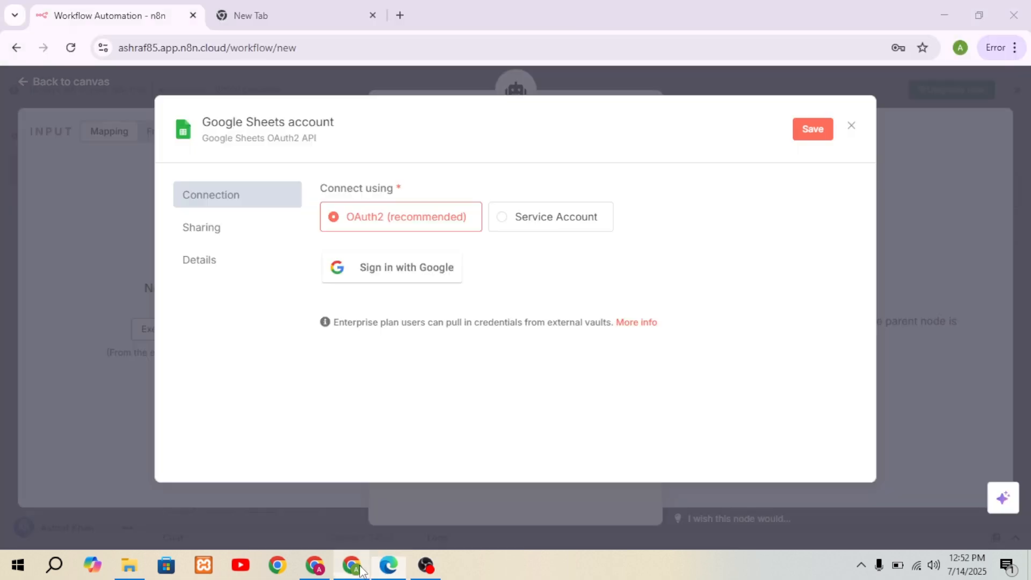
# Step: Compare the cloud Google Sheets credential's sign-in option with the local Gmail credential's OAuth redirect URL, client ID and client secret fields
pyautogui.click(361, 569)
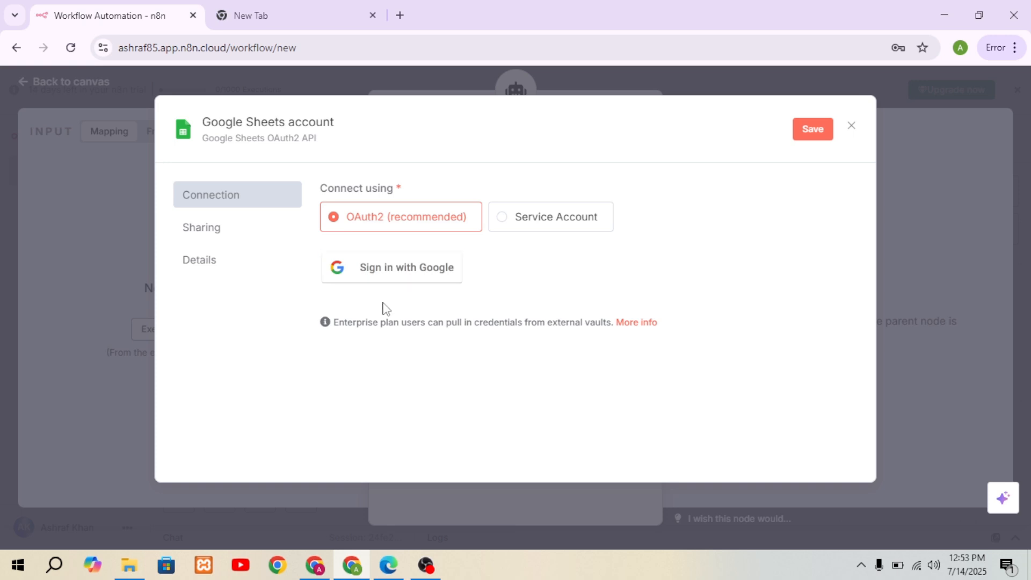
pyautogui.click(389, 565)
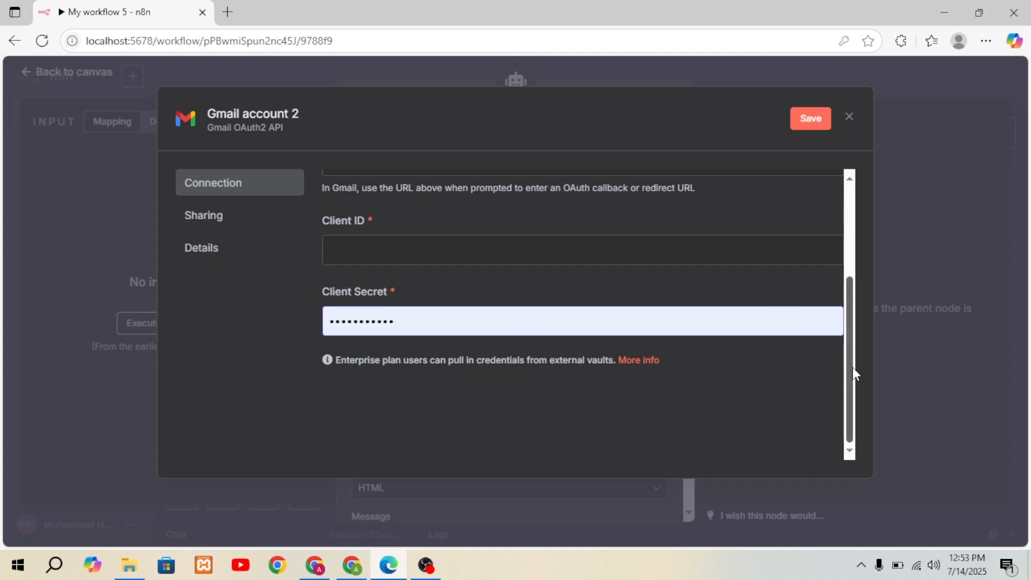
pyautogui.moveTo(852, 366); pyautogui.dragTo(847, 210)
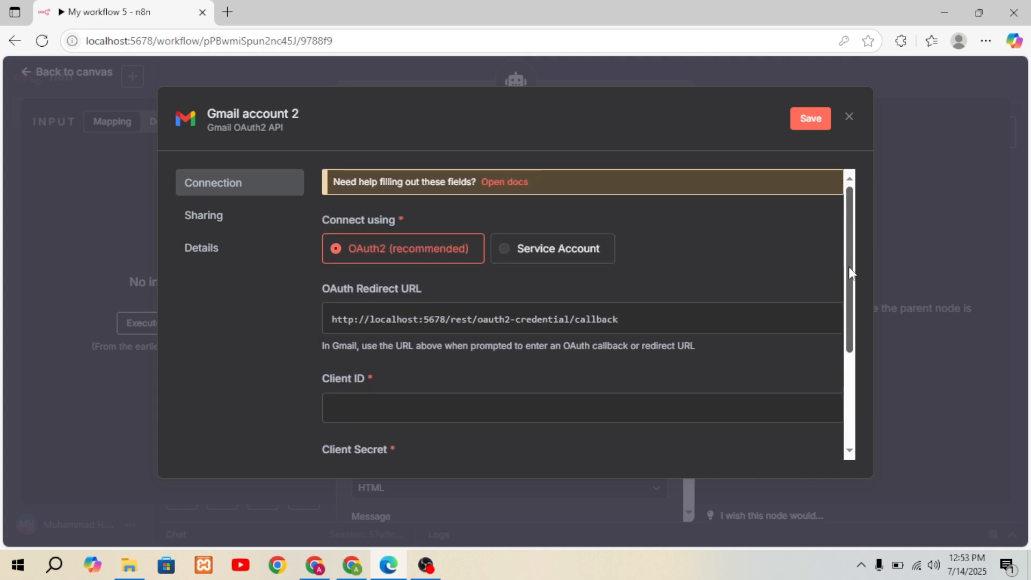
pyautogui.scroll(-2, 849, 267)
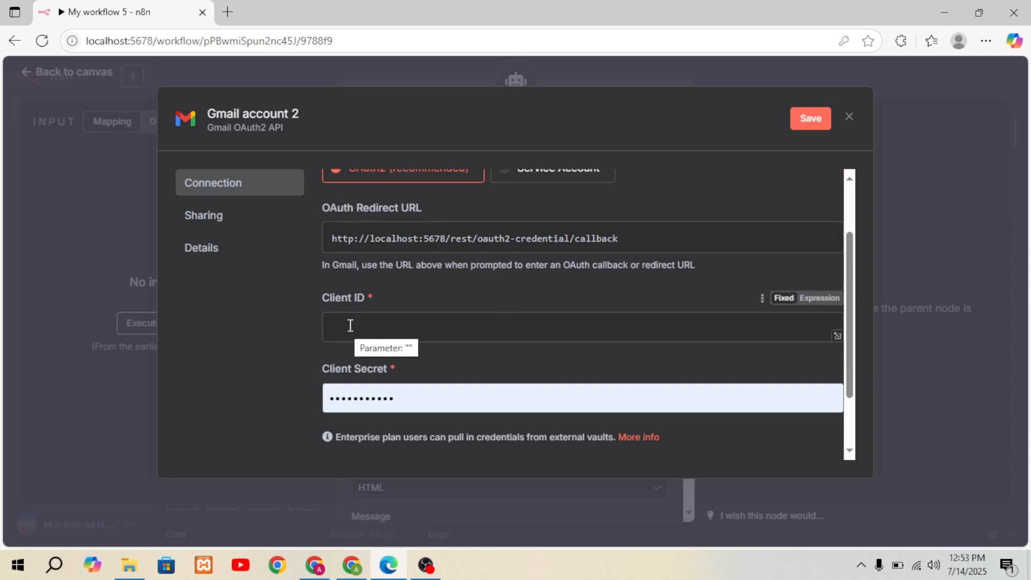
pyautogui.click(351, 406)
pyautogui.press('BackSpace')
pyautogui.press('BackSpace')
pyautogui.press('BackSpace')
pyautogui.press('BackSpace')
pyautogui.press('BackSpace')
pyautogui.press('BackSpace')
pyautogui.press('BackSpace')
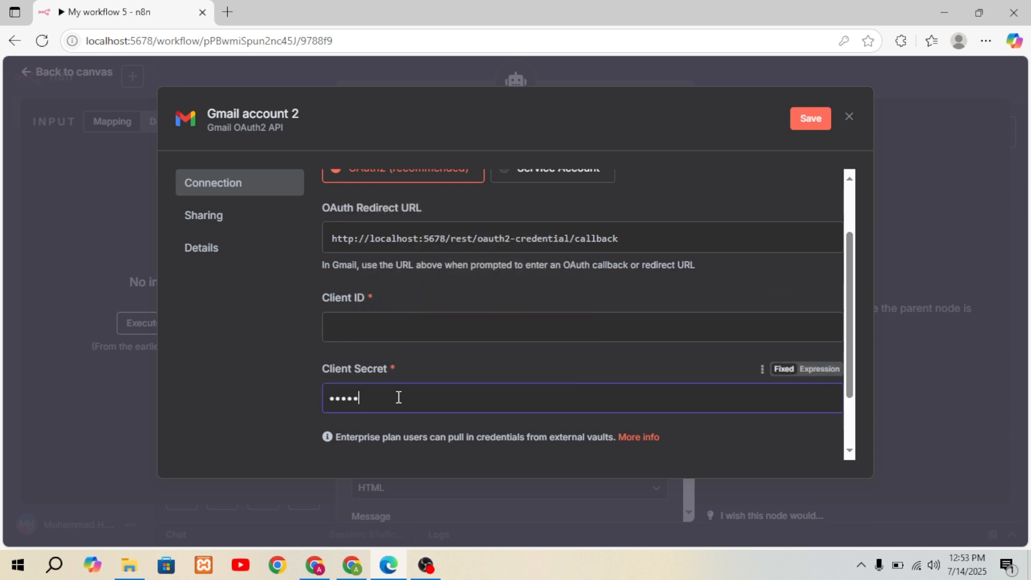
pyautogui.press('BackSpace')
pyautogui.press('BackSpace')
pyautogui.press('BackSpace')
pyautogui.press('BackSpace')
pyautogui.press('BackSpace')
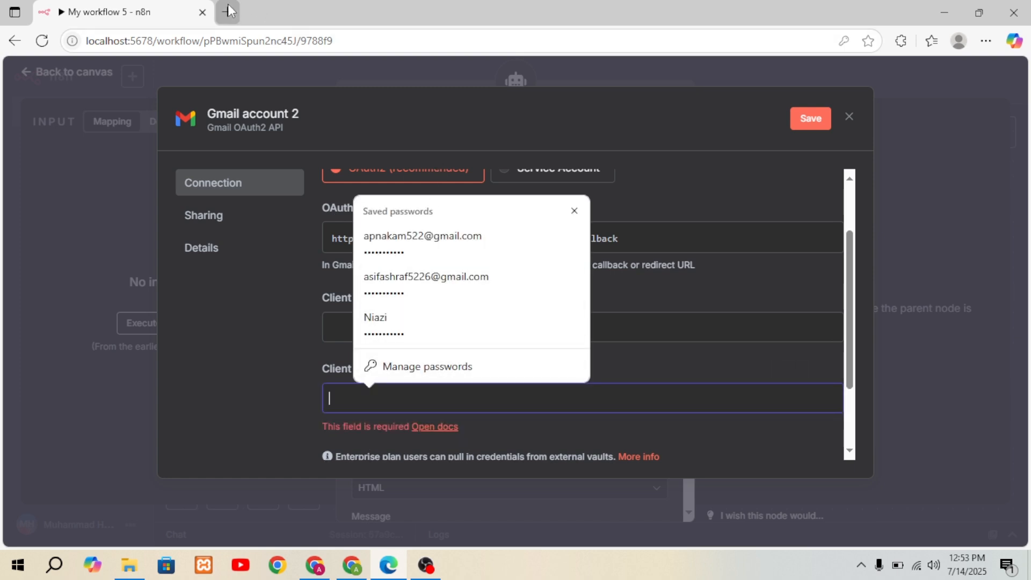
pyautogui.click(849, 118)
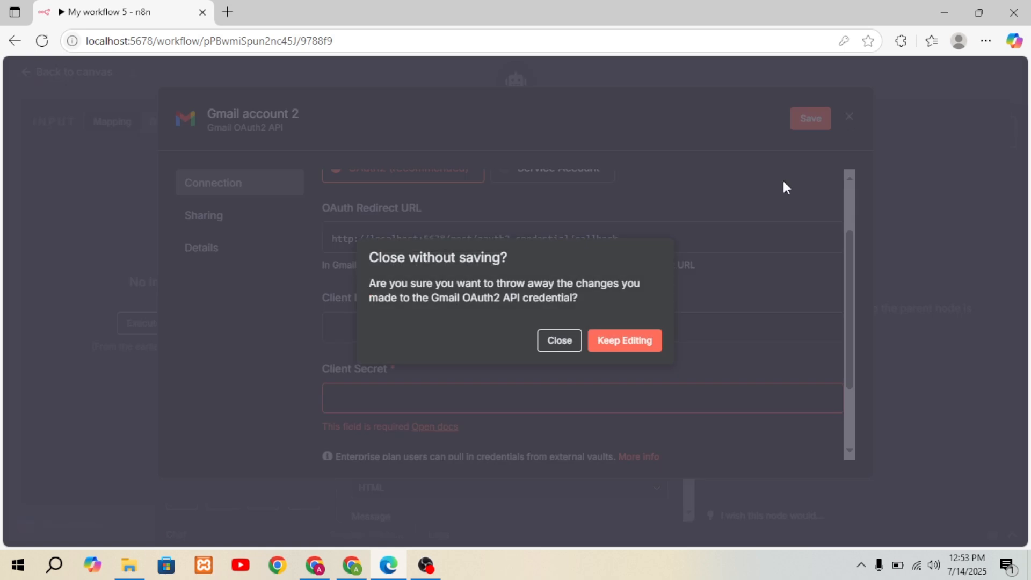
pyautogui.click(555, 346)
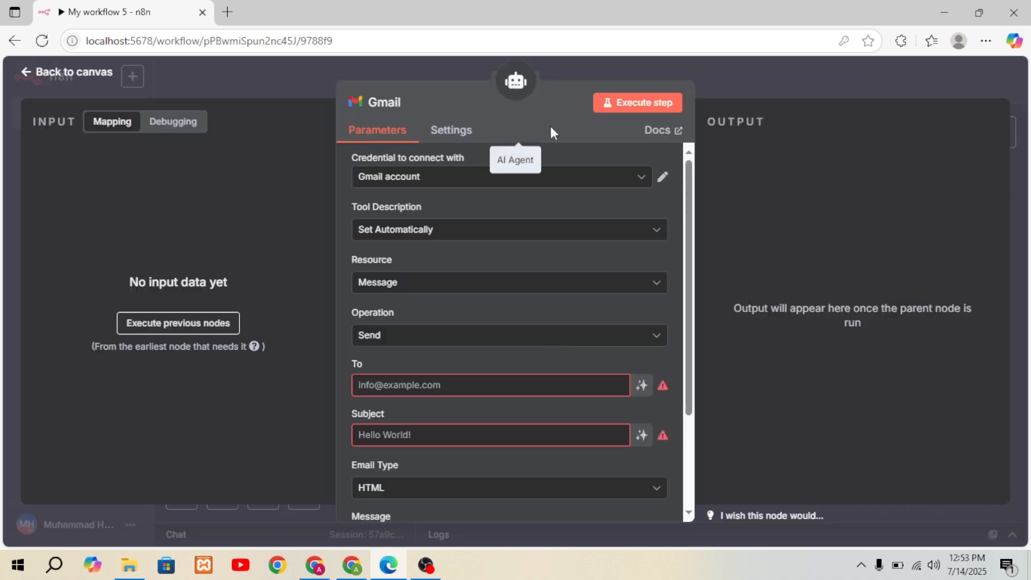
# Step: Start a new credential for the Gmail tool and show its OAuth redirect URL and client ID fields
pyautogui.click(638, 179)
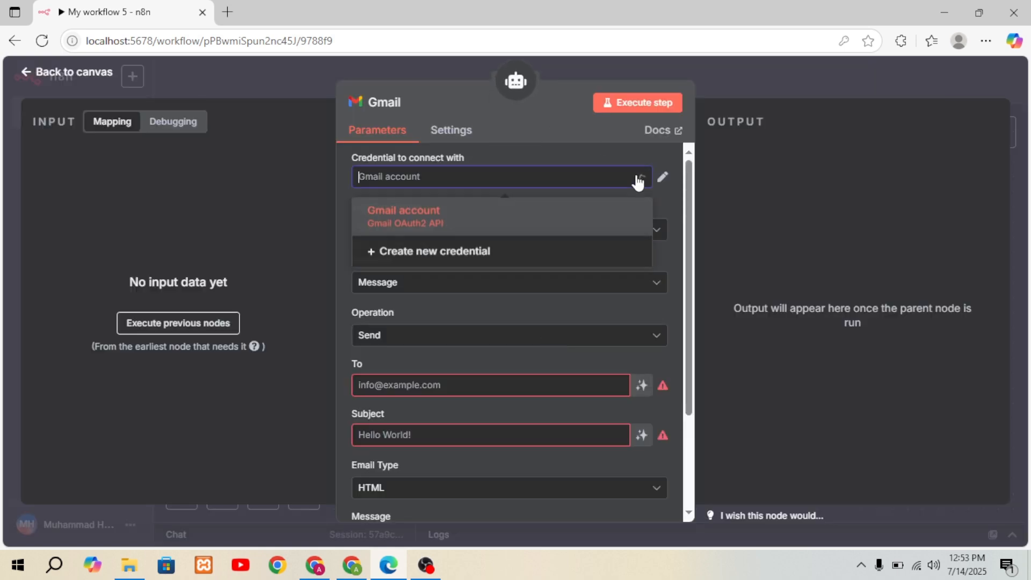
pyautogui.click(467, 250)
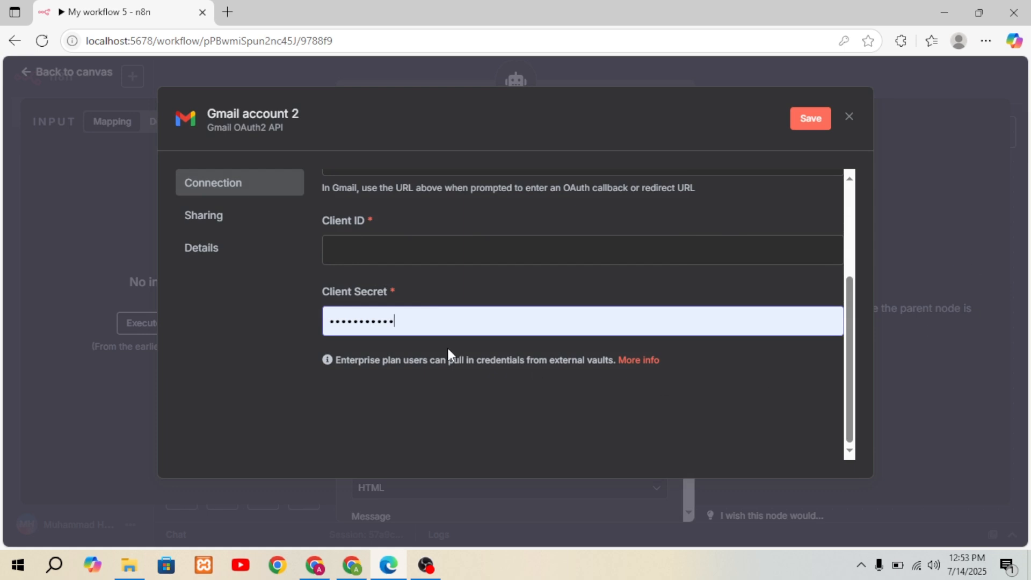
pyautogui.moveTo(848, 348); pyautogui.dragTo(842, 291)
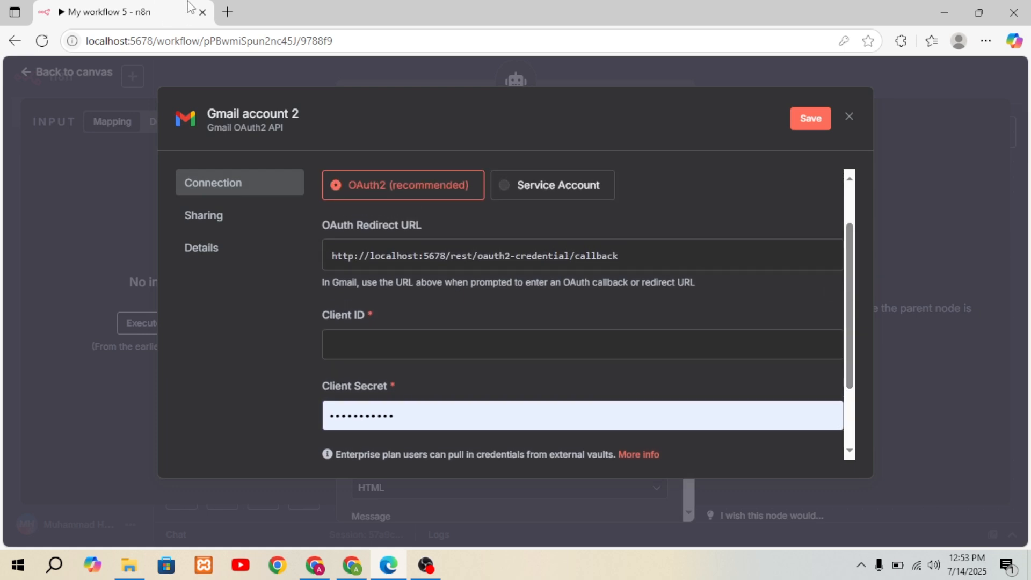
pyautogui.click(228, 13)
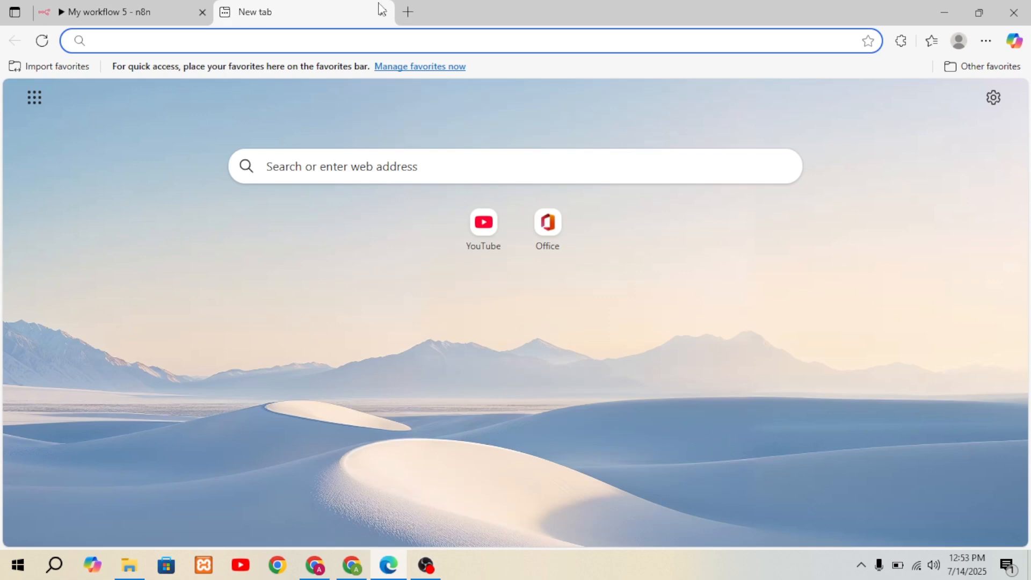
pyautogui.click(383, 13)
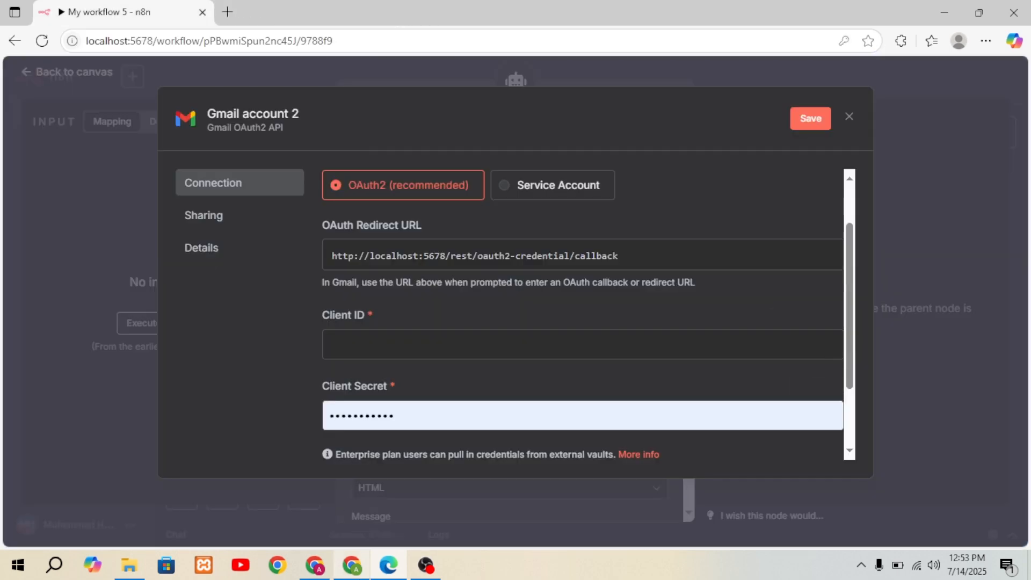
# Step: Switch to the empty tab in Chrome and search Google for "google cloud console"
pyautogui.click(353, 573)
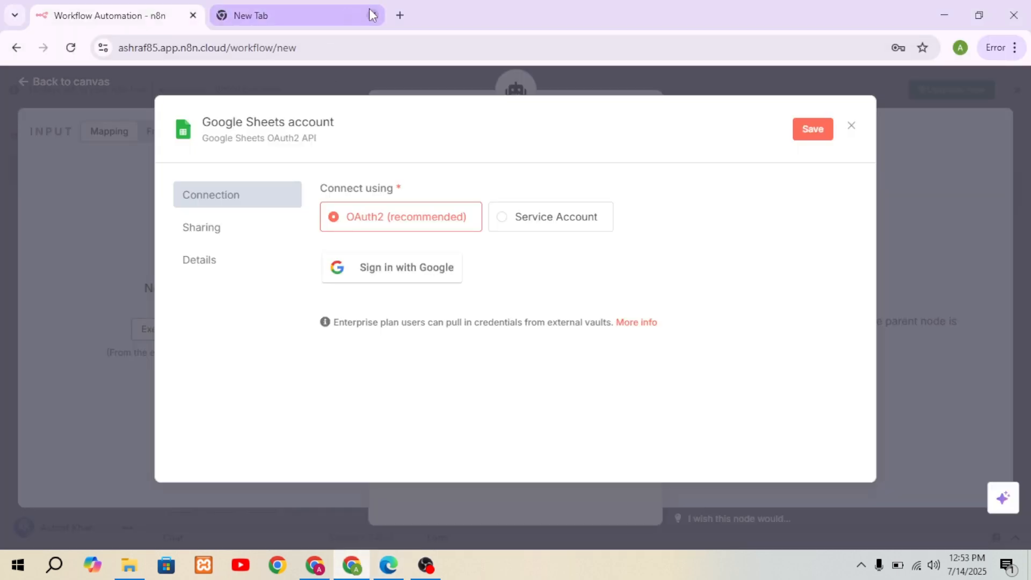
pyautogui.click(320, 16)
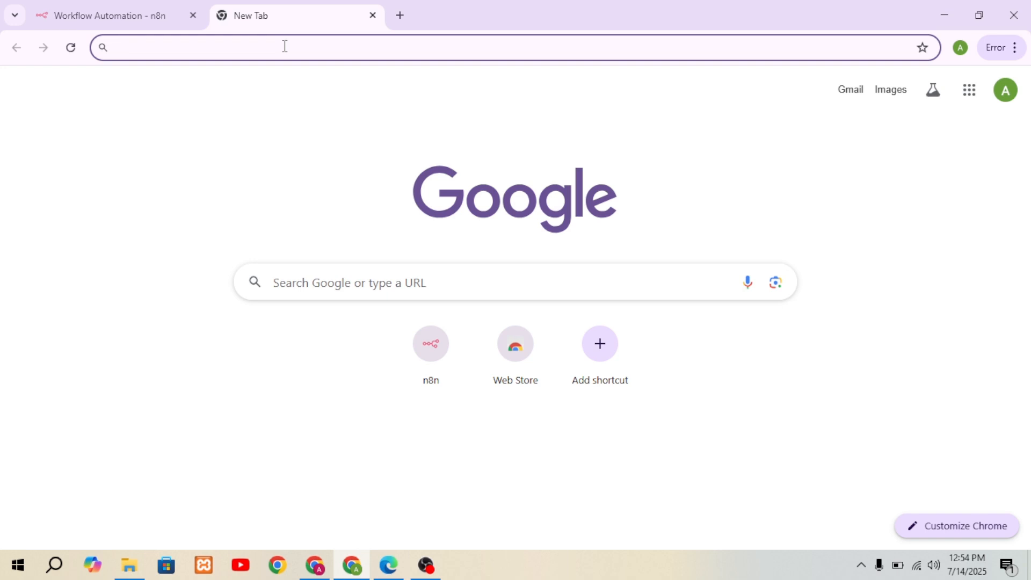
pyautogui.write('google clou')
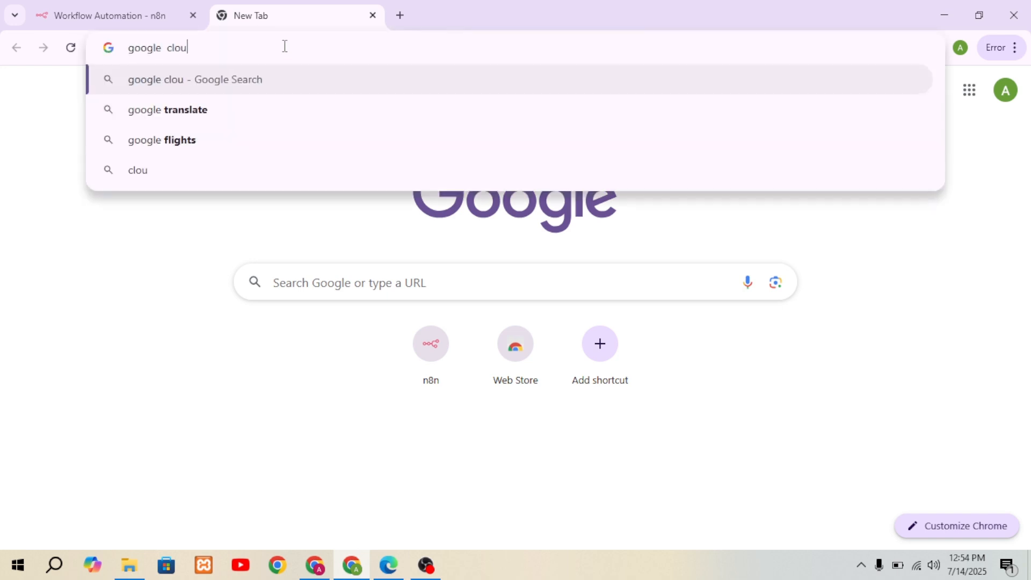
pyautogui.write('d sconnse')
pyautogui.press('BackSpace')
pyautogui.press('BackSpace')
pyautogui.press('BackSpace')
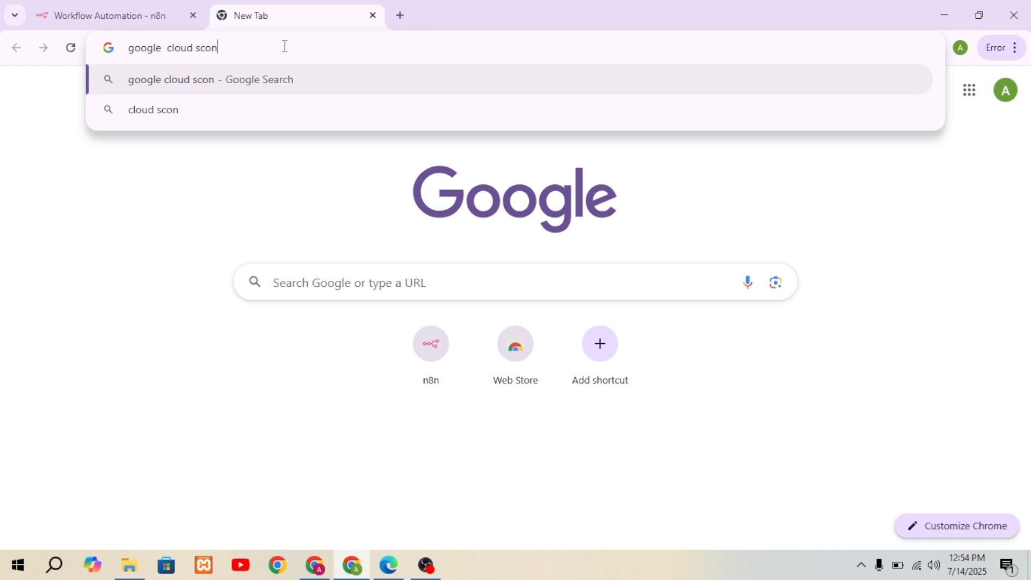
pyautogui.press('BackSpace')
pyautogui.press('BackSpace')
pyautogui.press('BackSpace')
pyautogui.press('BackSpace')
pyautogui.write('conc')
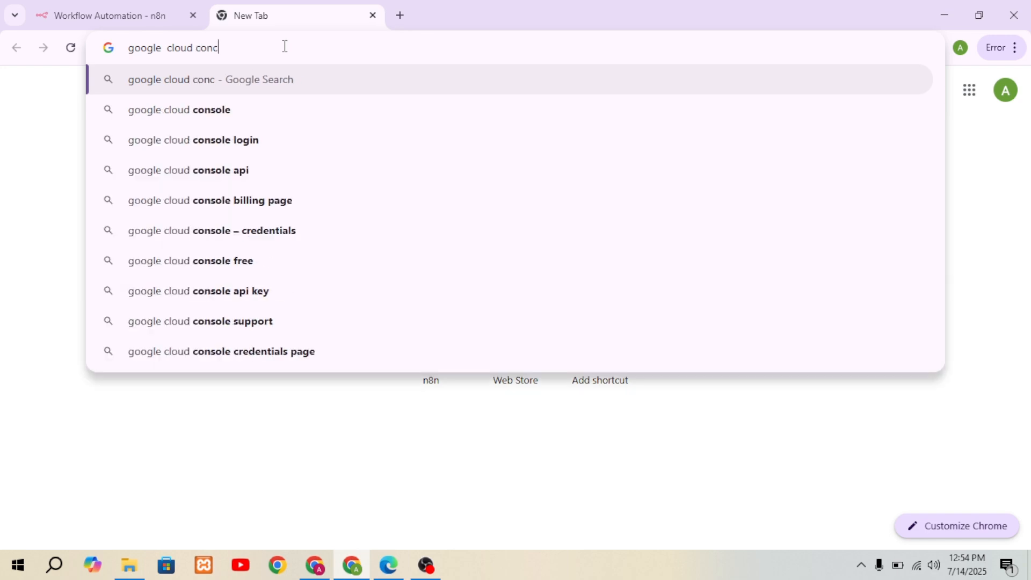
pyautogui.click(207, 123)
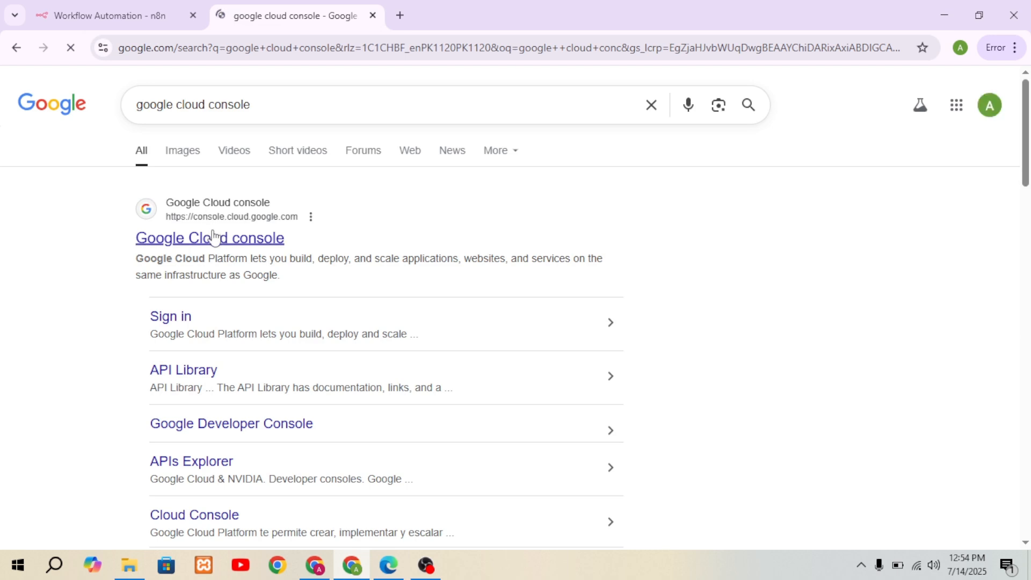
# Step: Open the Google Cloud console from the search results and accept its Terms of Service
pyautogui.click(179, 241)
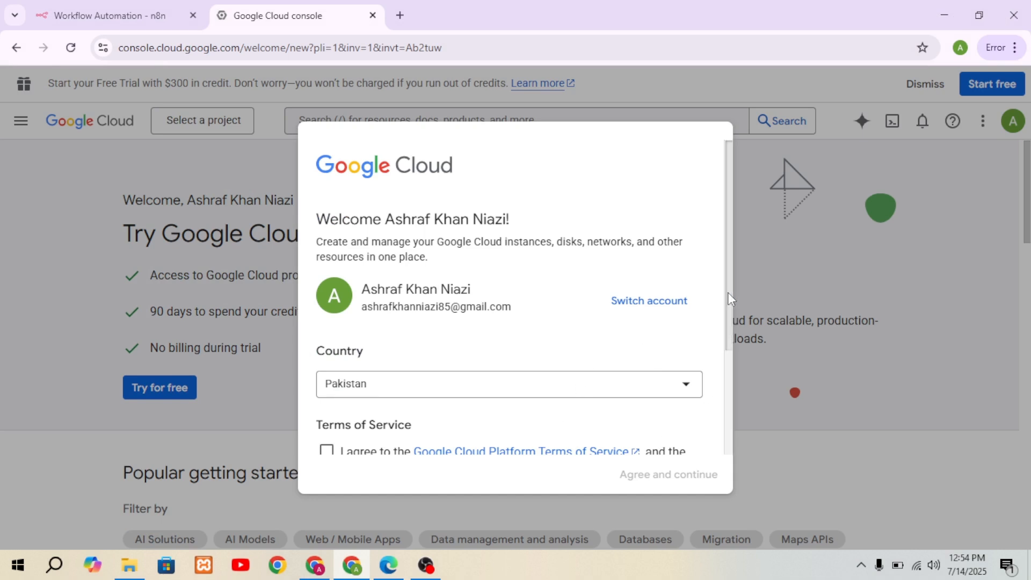
pyautogui.moveTo(727, 292); pyautogui.dragTo(723, 344)
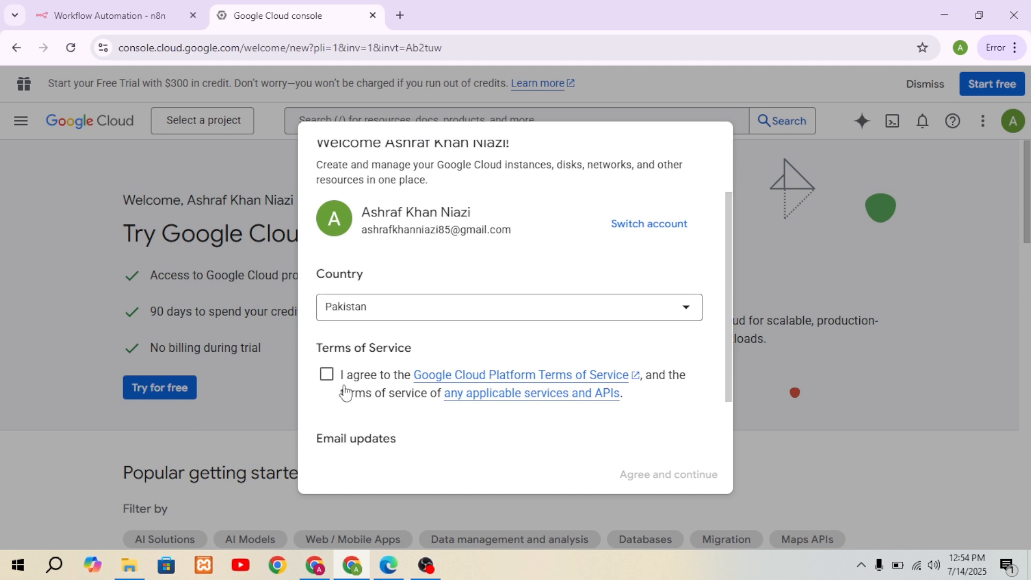
pyautogui.click(327, 375)
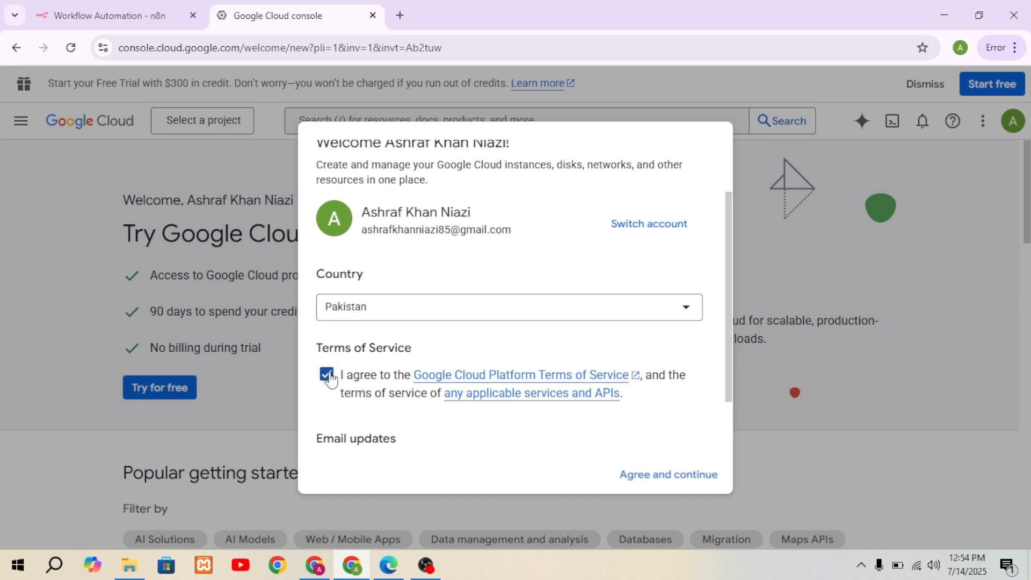
pyautogui.click(636, 481)
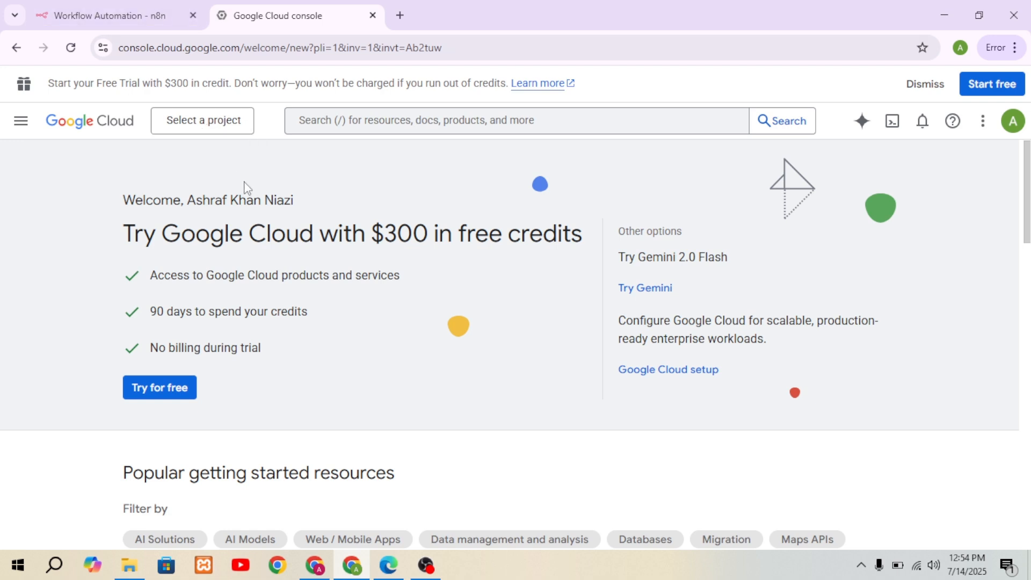
# Step: Create a new Google Cloud project named "My test project" with no organization
pyautogui.click(214, 124)
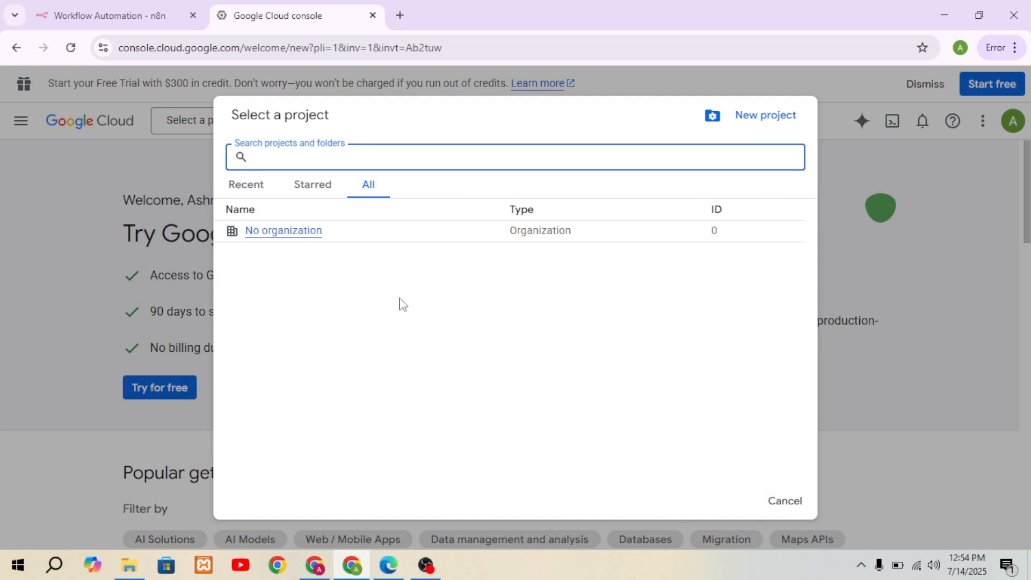
pyautogui.click(757, 123)
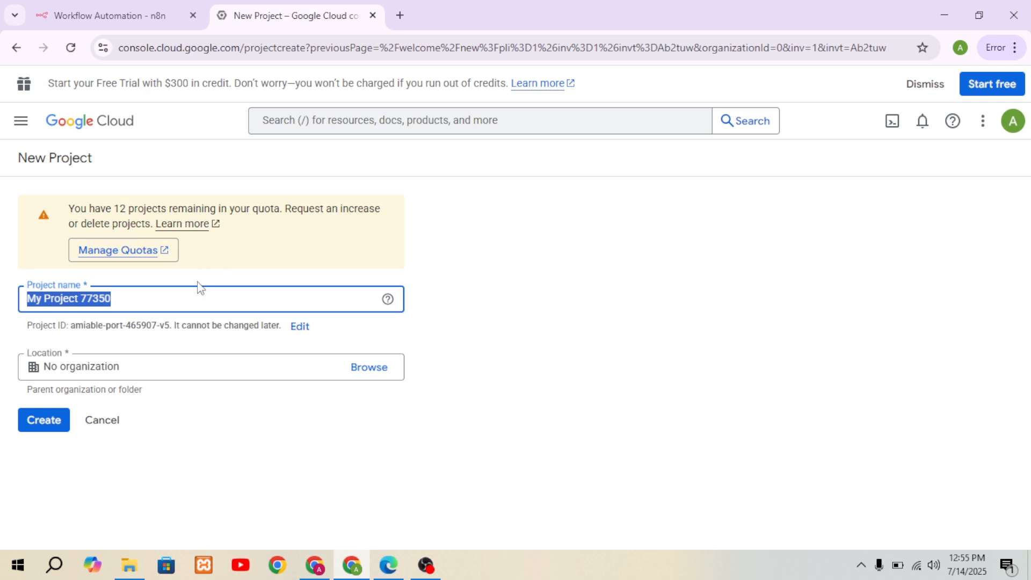
pyautogui.click(158, 298)
pyautogui.press('BackSpace')
pyautogui.press('BackSpace')
pyautogui.press('BackSpace')
pyautogui.press('BackSpace')
pyautogui.press('BackSpace')
pyautogui.press('BackSpace')
pyautogui.press('BackSpace')
pyautogui.press('BackSpace')
pyautogui.press('BackSpace')
pyautogui.press('BackSpace')
pyautogui.press('BackSpace')
pyautogui.press('BackSpace')
pyautogui.press('BackSpace')
pyautogui.press('BackSpace')
pyautogui.press('BackSpace')
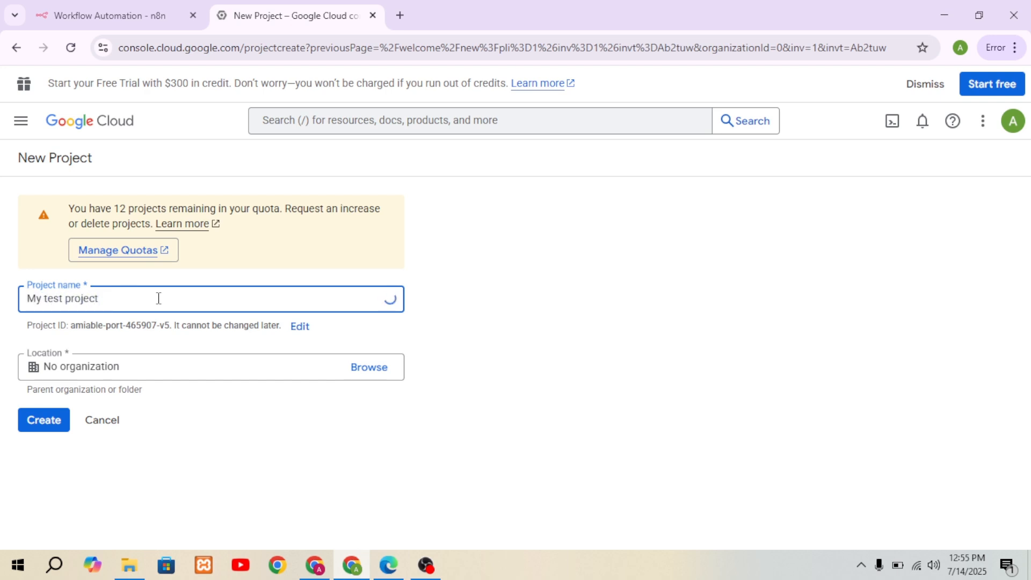
pyautogui.click(40, 419)
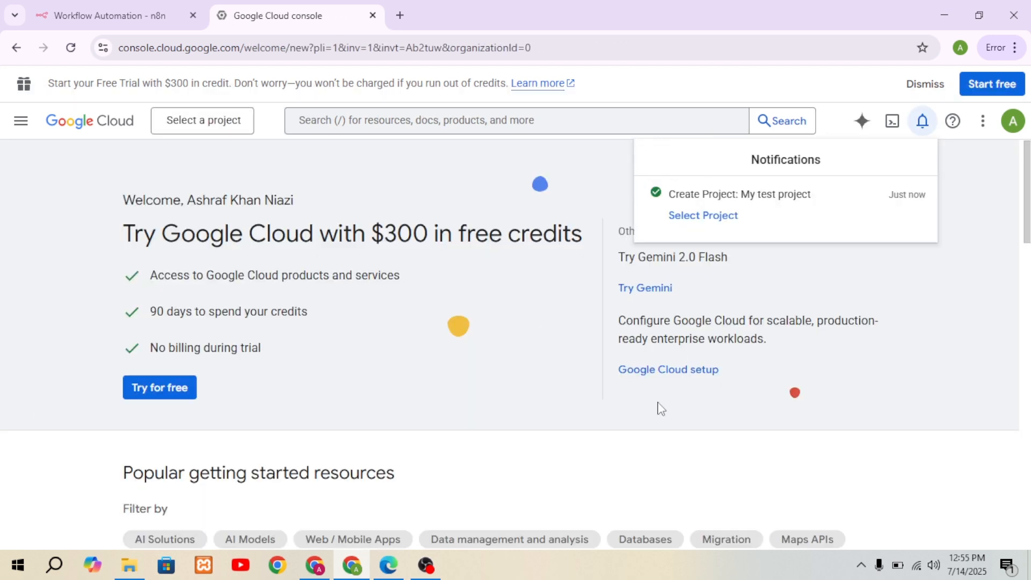
# Step: Switch to the project "My test project" and open its Enabled APIs & services page
pyautogui.click(210, 127)
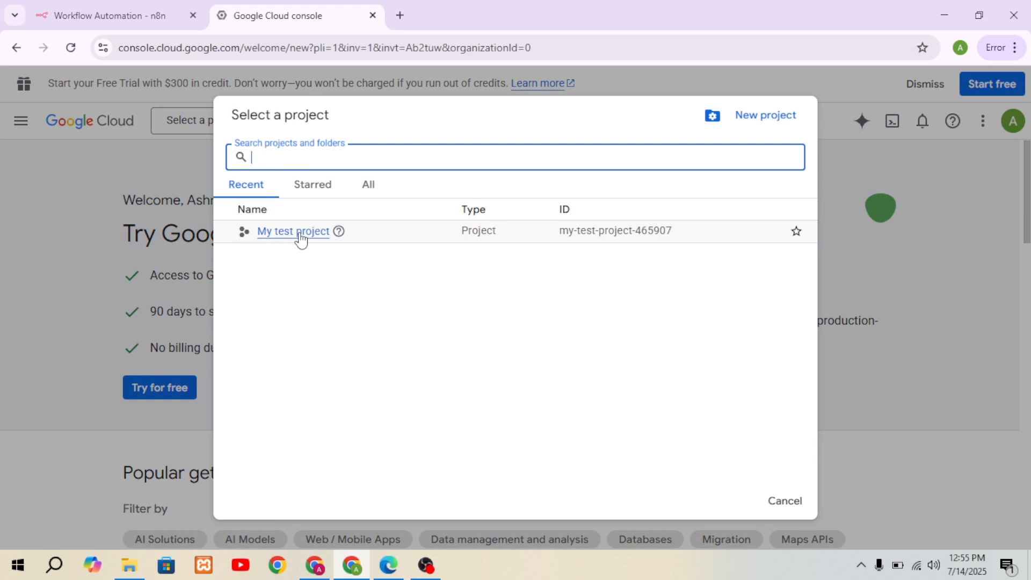
pyautogui.click(300, 237)
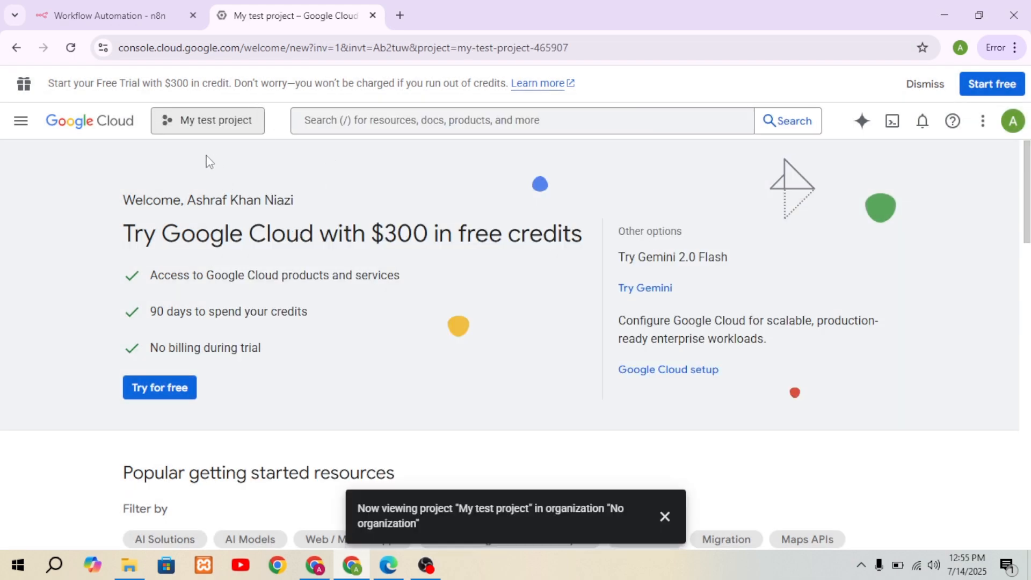
pyautogui.click(21, 125)
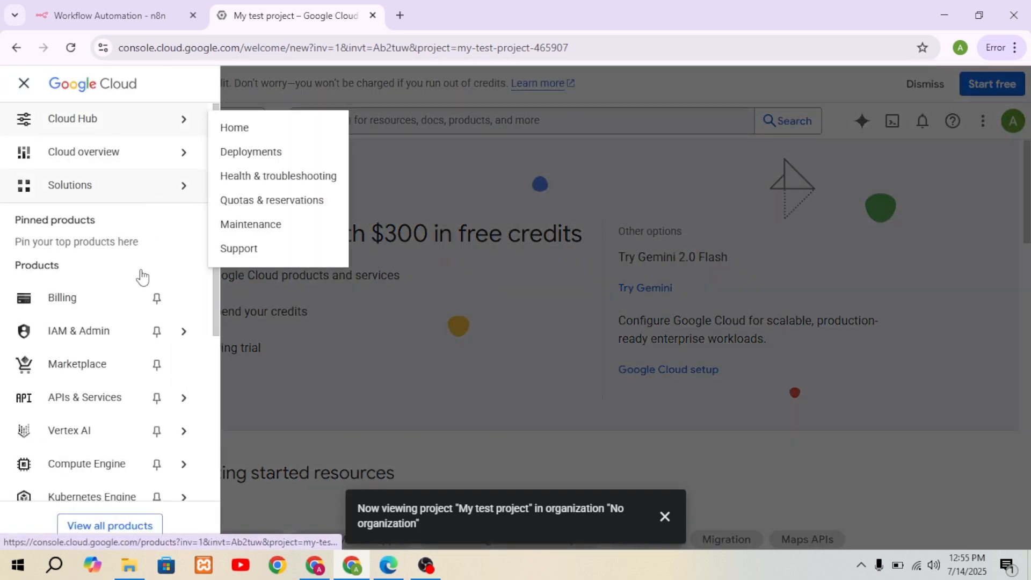
pyautogui.moveTo(143, 397)
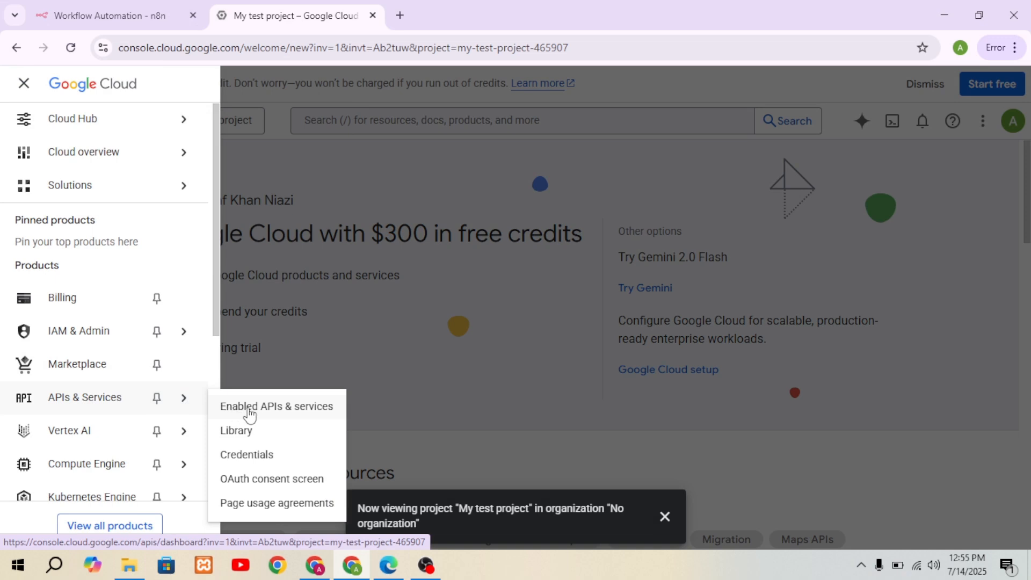
pyautogui.click(258, 408)
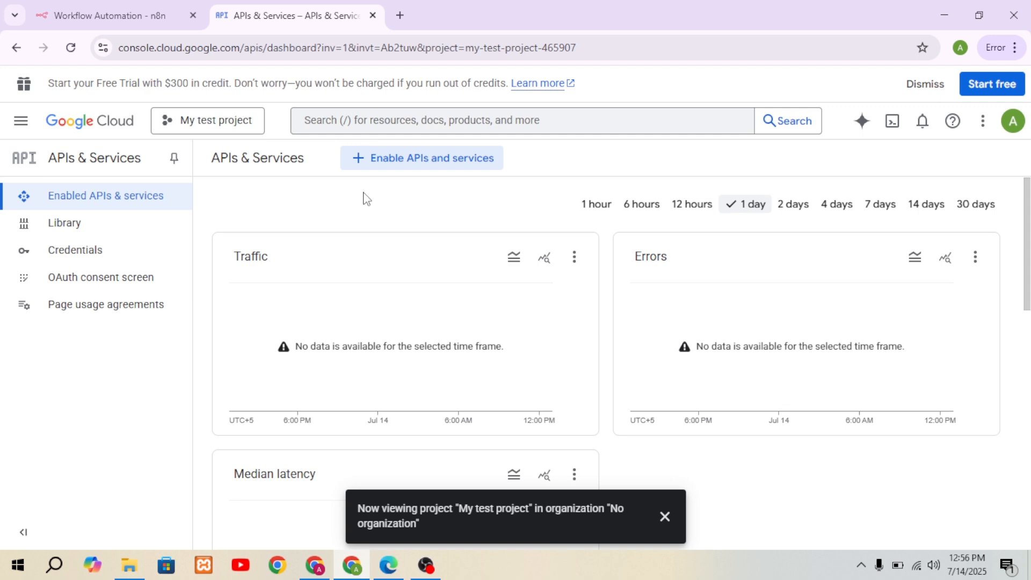
# Step: Search the API Library for "gmail api" and enable the Gmail API for the project
pyautogui.click(363, 170)
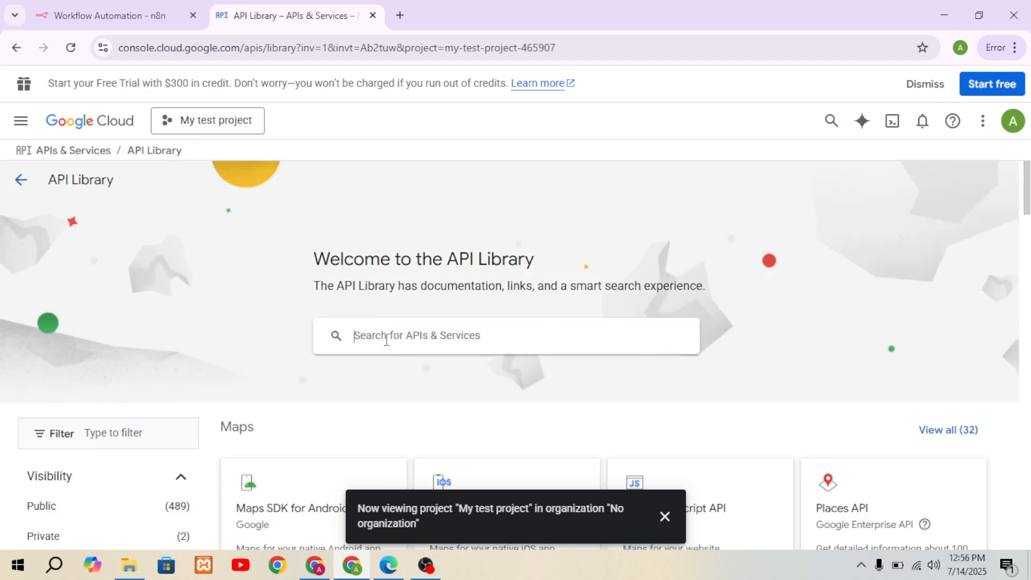
pyautogui.click(387, 340)
pyautogui.write('g')
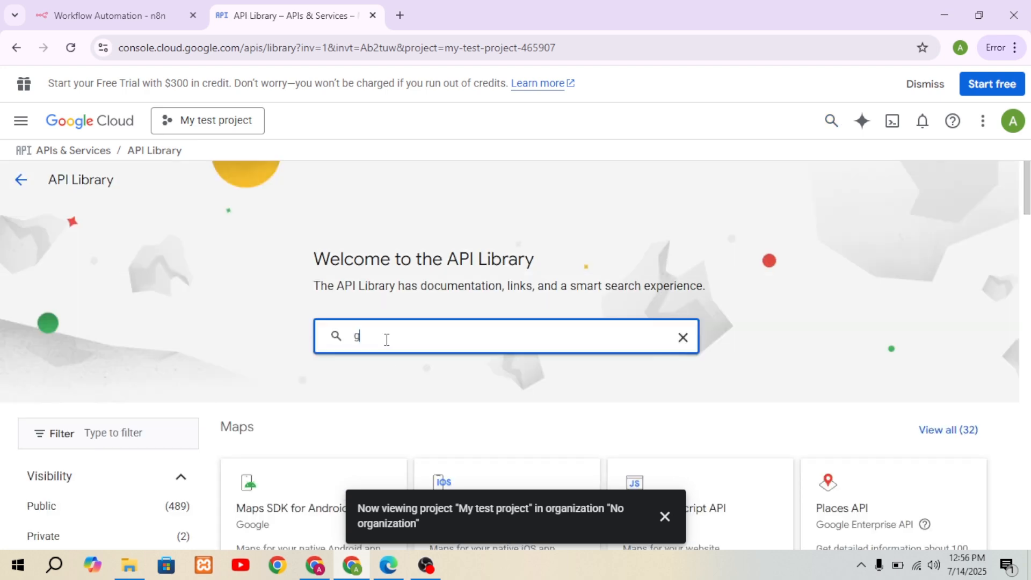
pyautogui.write('mail api')
pyautogui.press('Return')
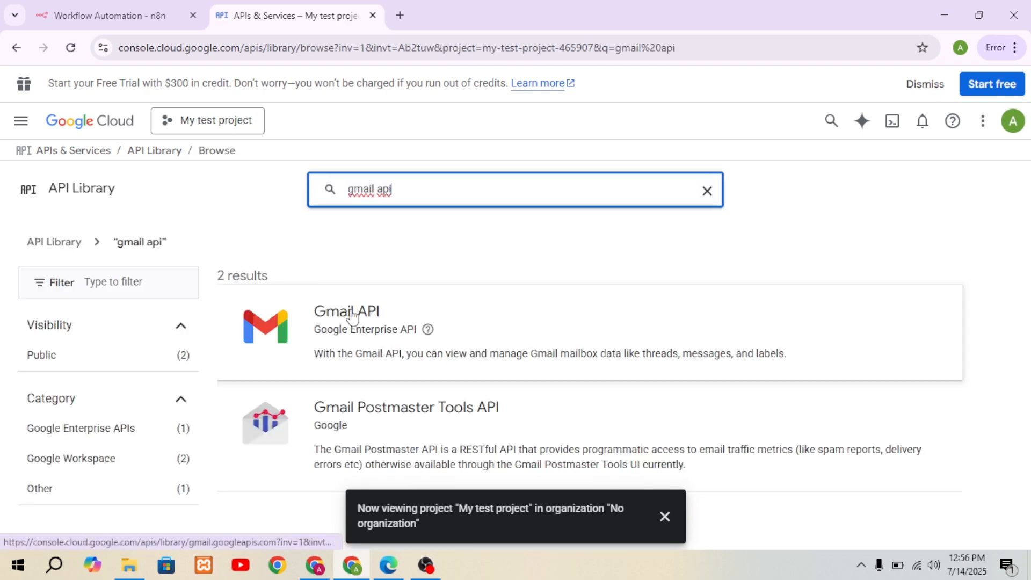
pyautogui.click(351, 317)
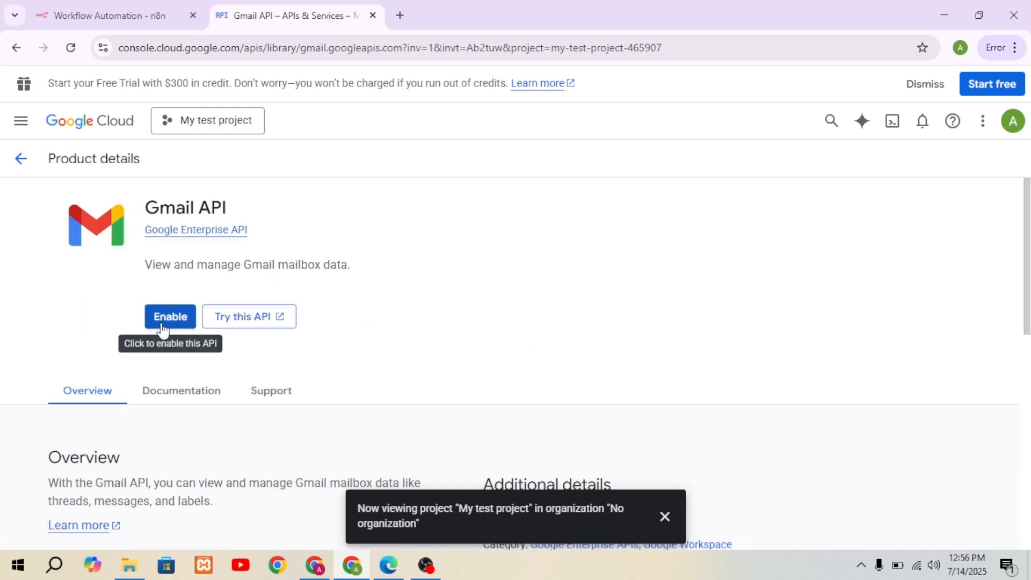
pyautogui.click(168, 322)
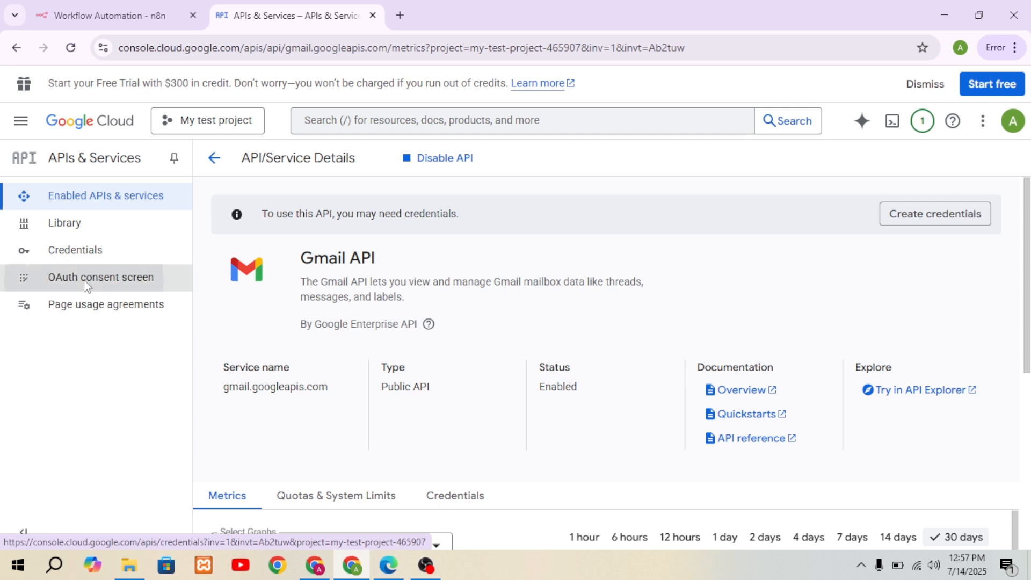
# Step: Start configuring the OAuth consent screen with the app name "Arrow Hub" and the account's own address as user support email
pyautogui.click(85, 279)
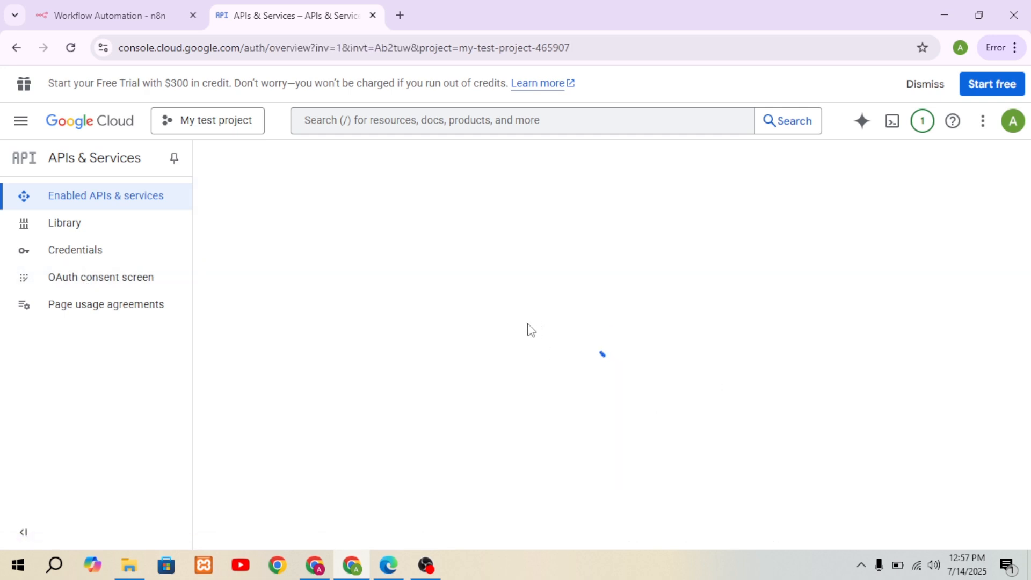
pyautogui.click(602, 534)
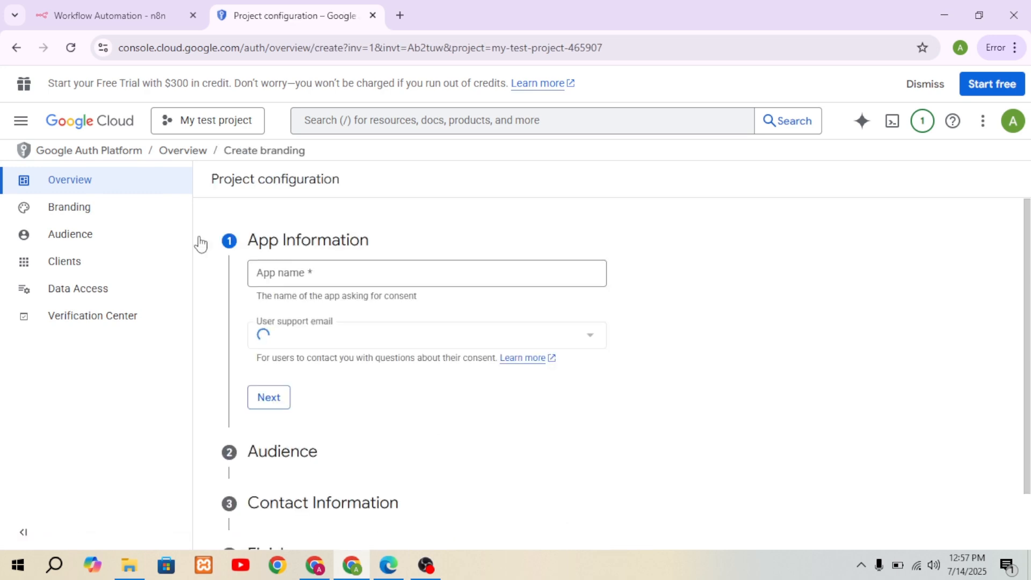
pyautogui.click(299, 281)
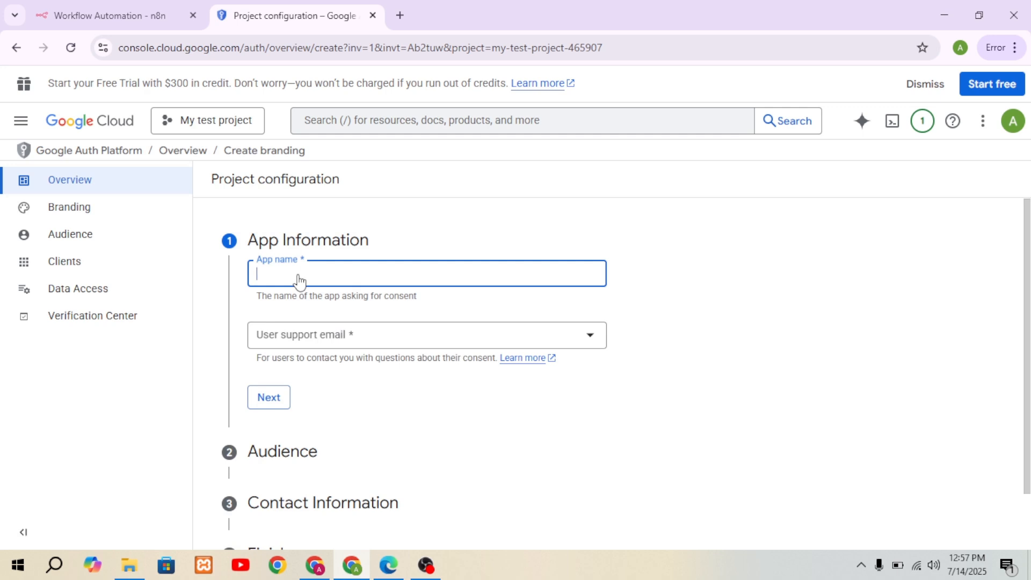
pyautogui.write('Arrow Hub')
pyautogui.click(316, 343)
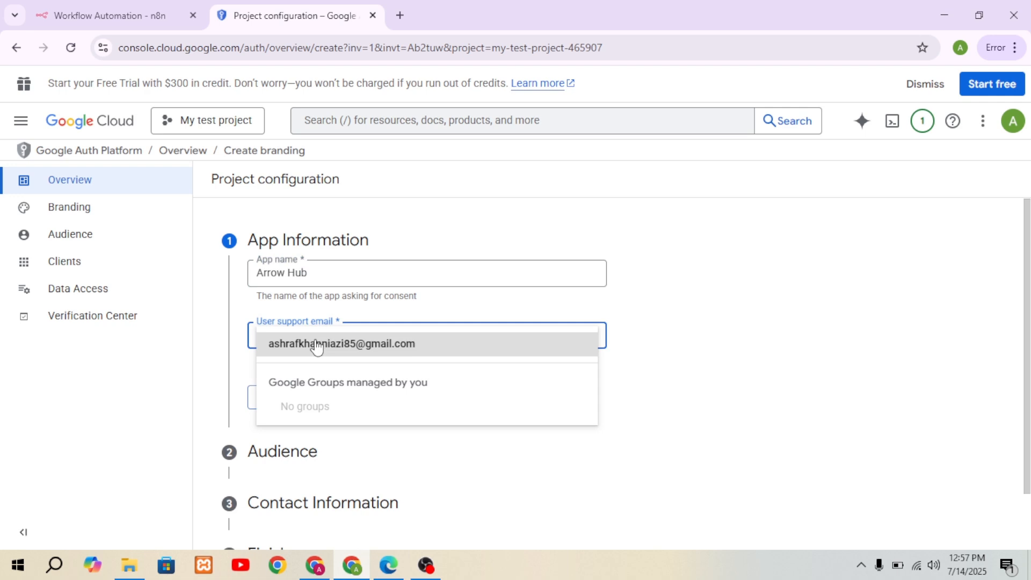
pyautogui.click(318, 351)
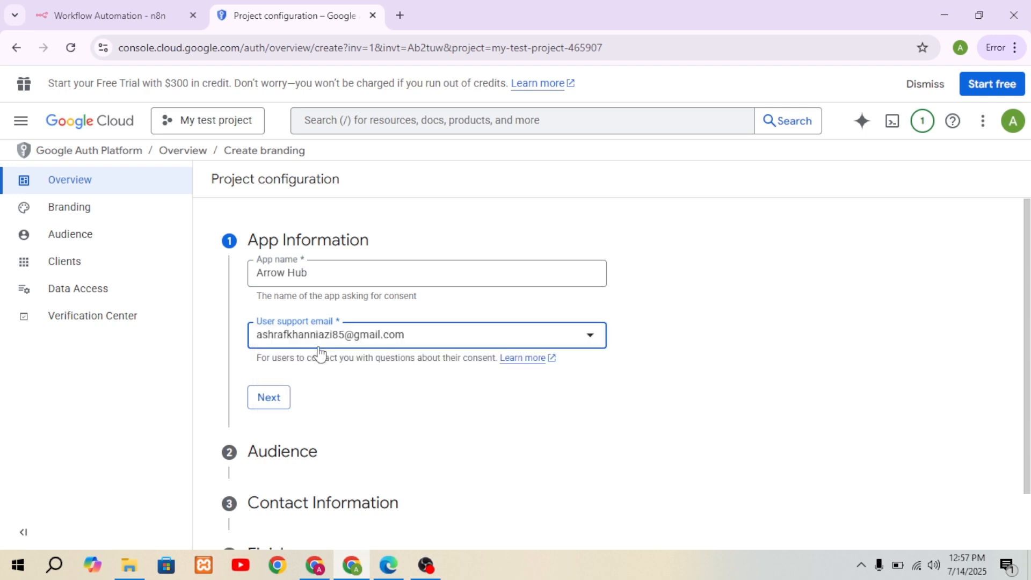
pyautogui.click(269, 398)
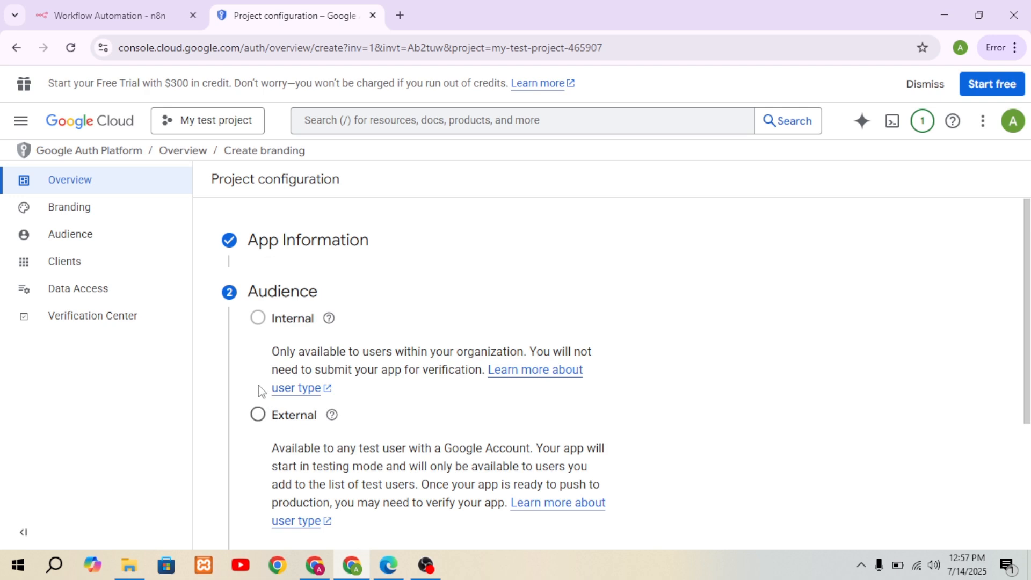
# Step: Set the app's audience to External and continue to the contact information
pyautogui.moveTo(350, 324)
pyautogui.scroll(-2, 360, 247)
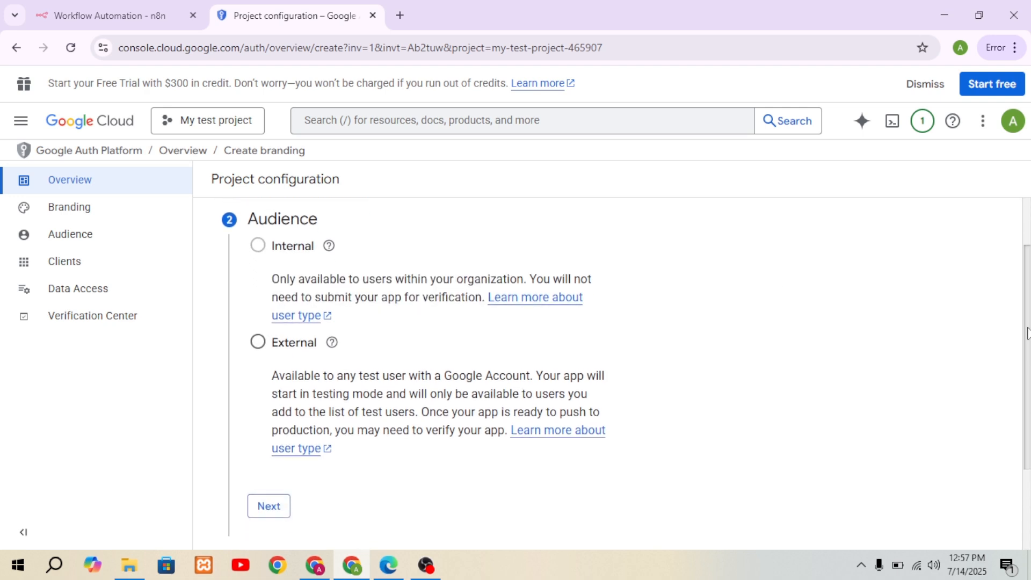
pyautogui.click(259, 337)
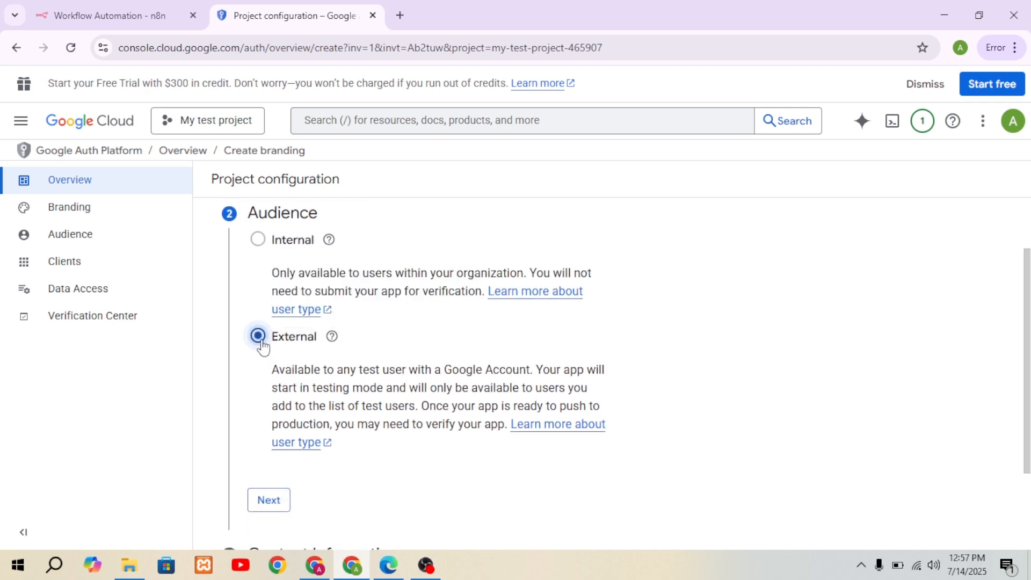
pyautogui.click(269, 499)
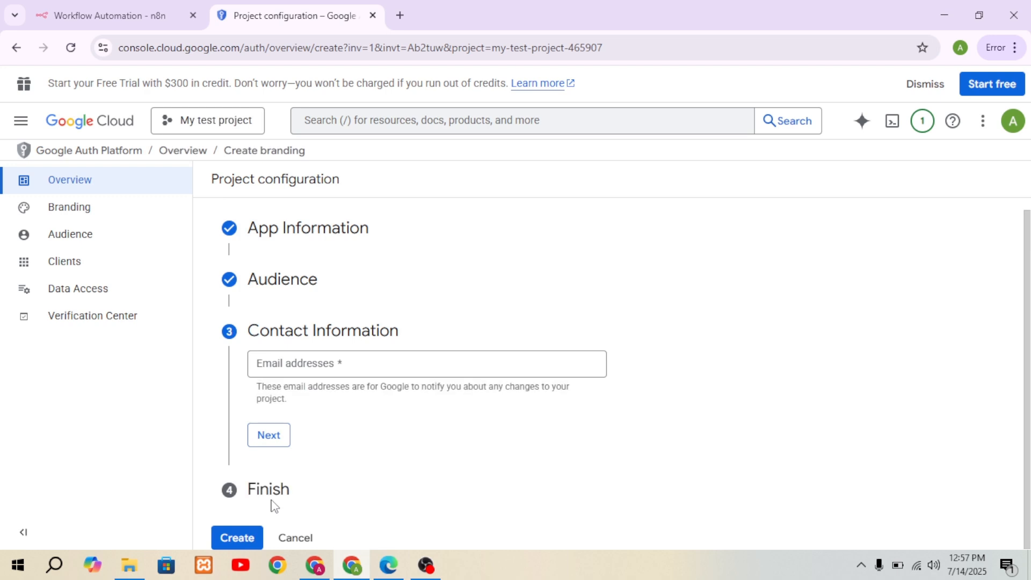
pyautogui.click(315, 369)
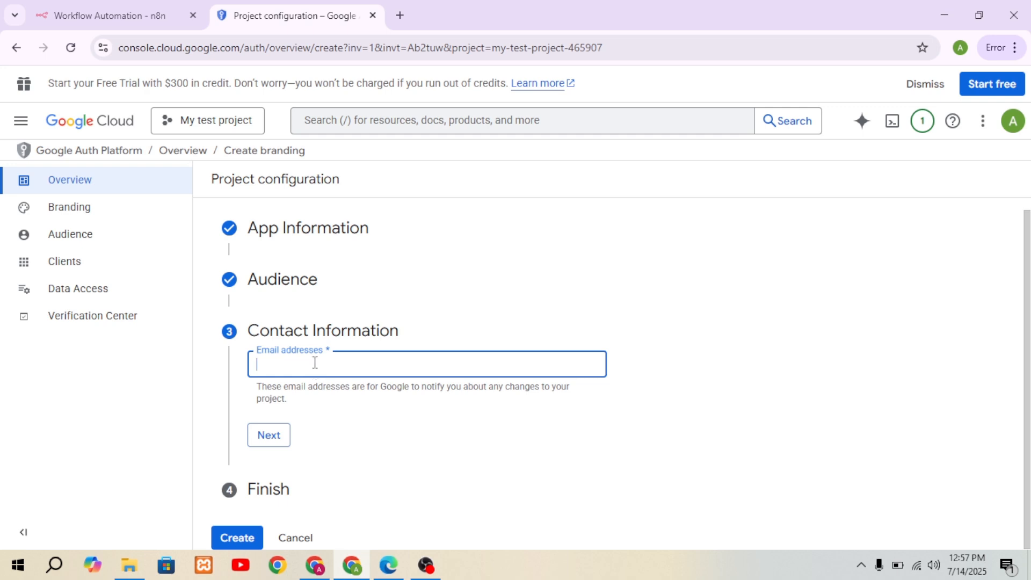
pyautogui.press('Return')
pyautogui.press('super')
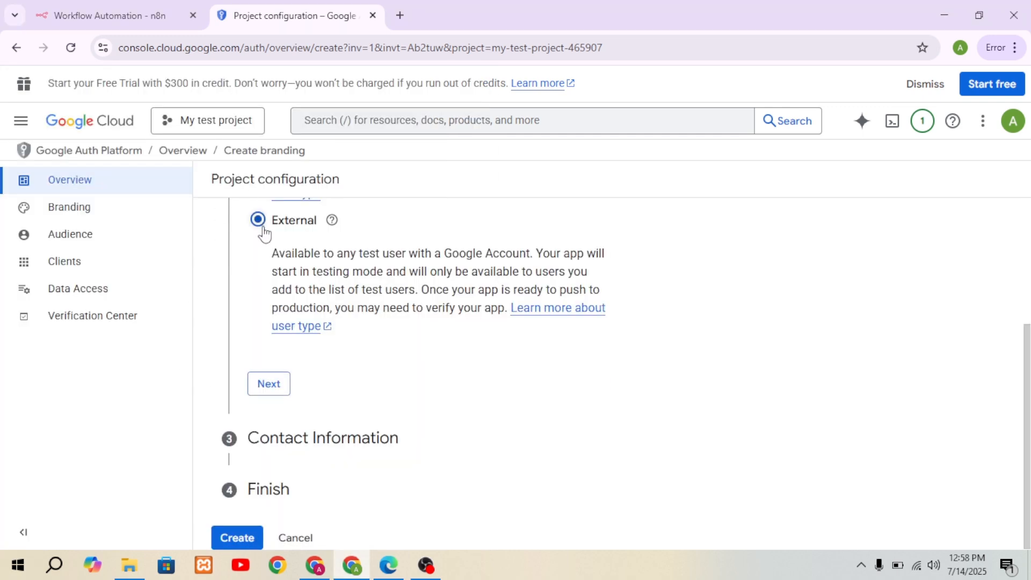
pyautogui.click(269, 383)
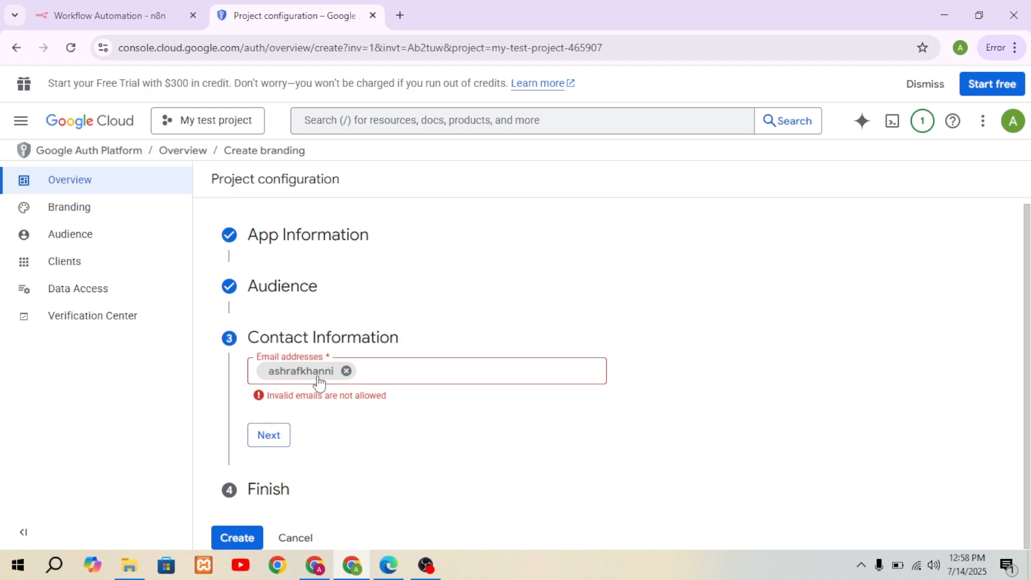
pyautogui.click(347, 371)
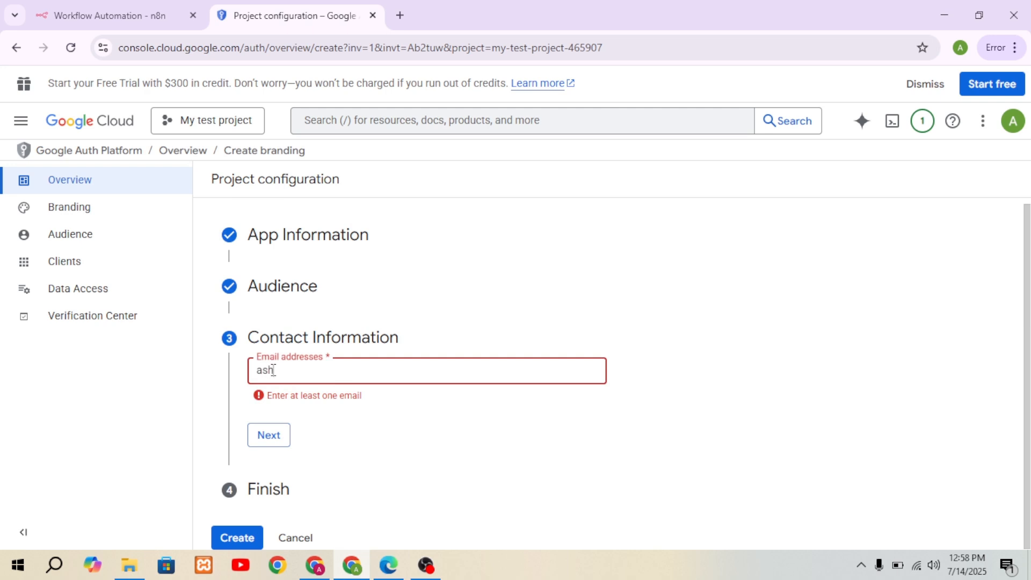
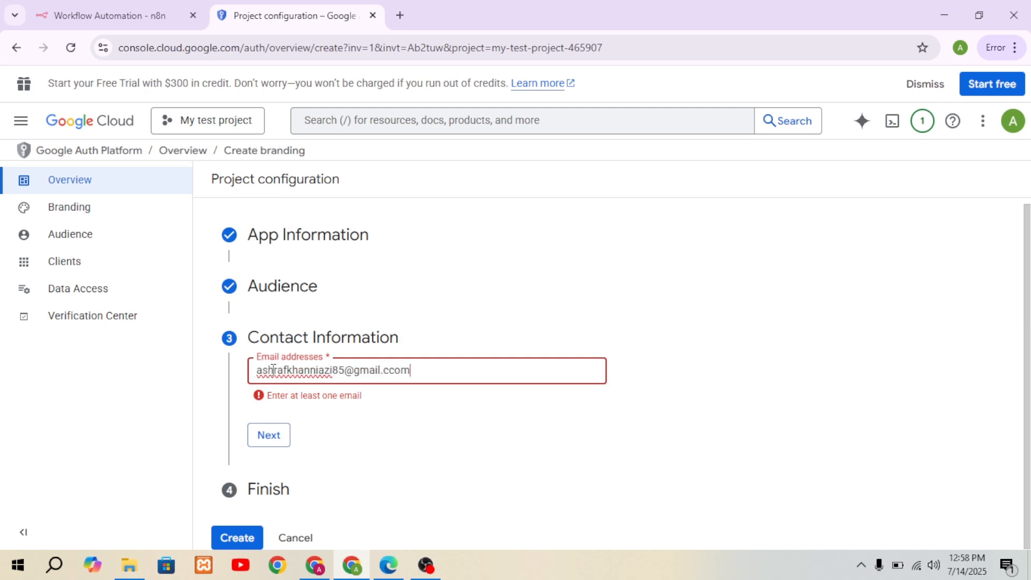
# Step: Enter the contact email address for project notifications and continue to the final section
pyautogui.click(266, 435)
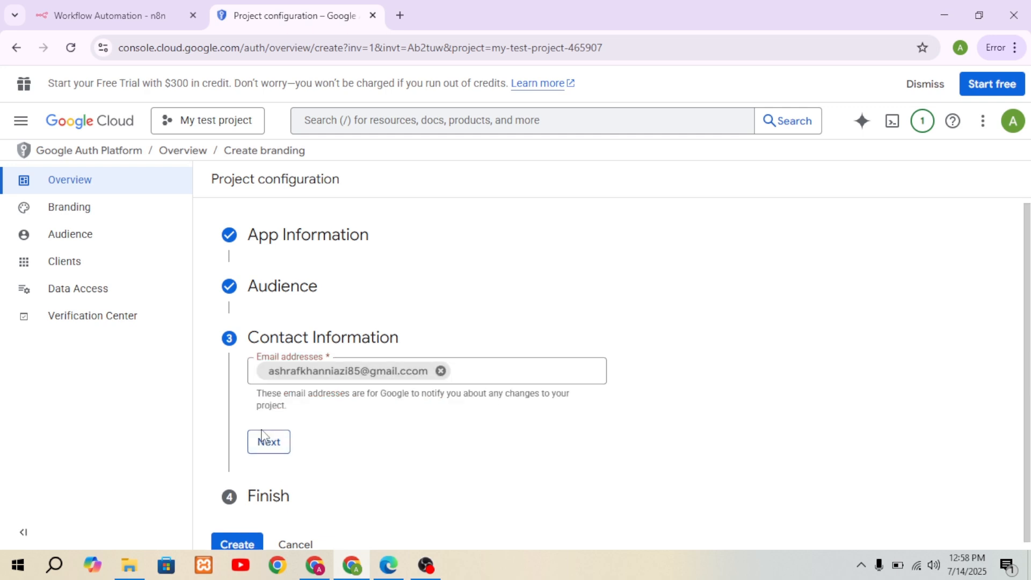
pyautogui.click(269, 444)
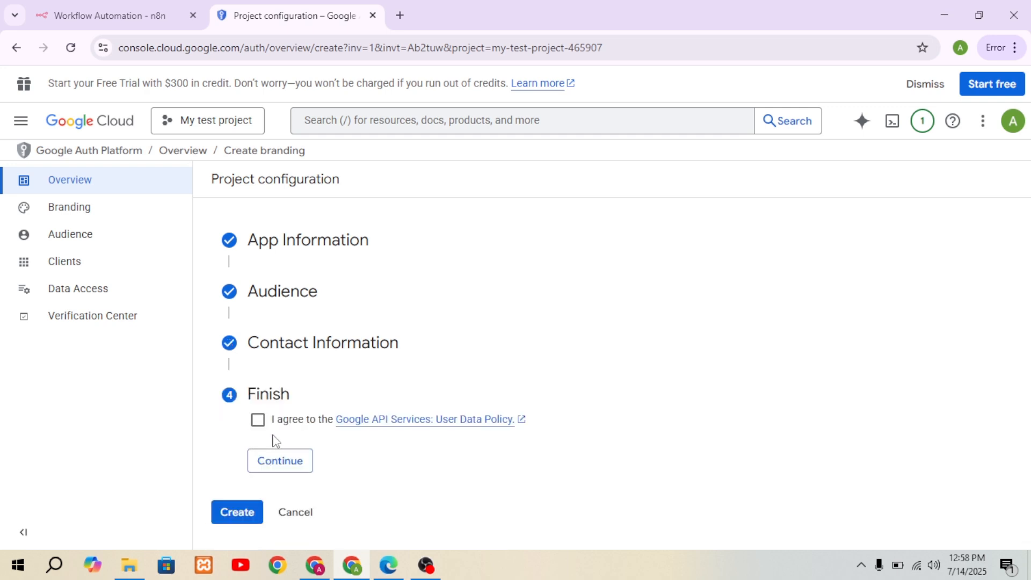
# Step: Agree to the Google API Services User Data Policy and create the OAuth configuration
pyautogui.click(258, 419)
pyautogui.click(279, 459)
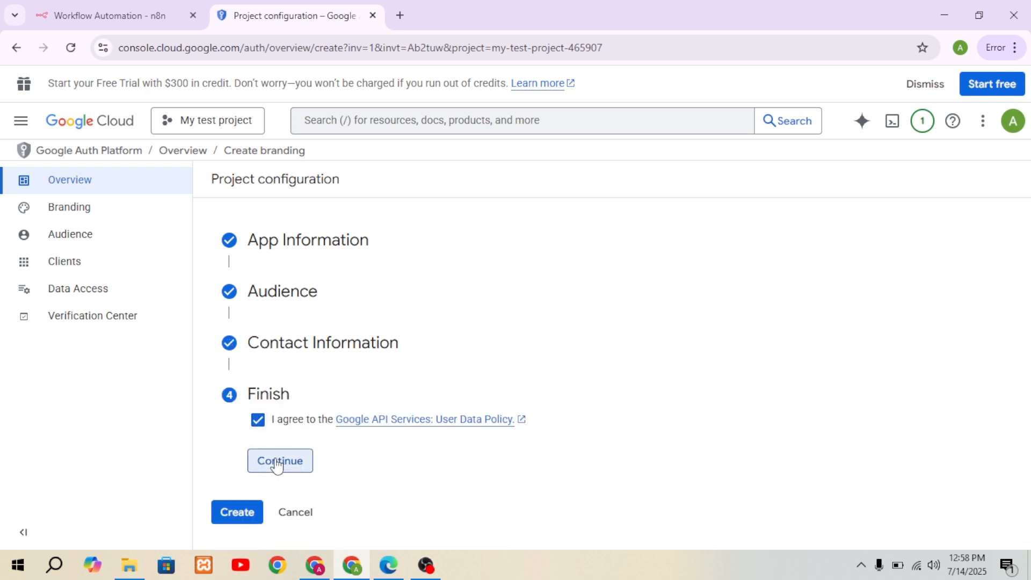
pyautogui.click(240, 444)
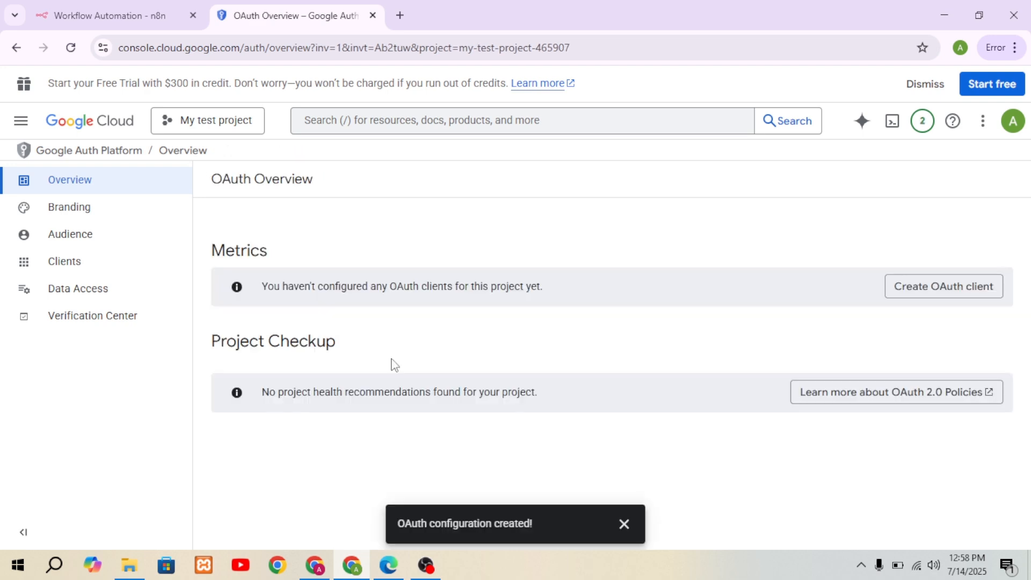
# Step: Start a new OAuth client of type Web application and name it "Web test application"
pyautogui.click(938, 293)
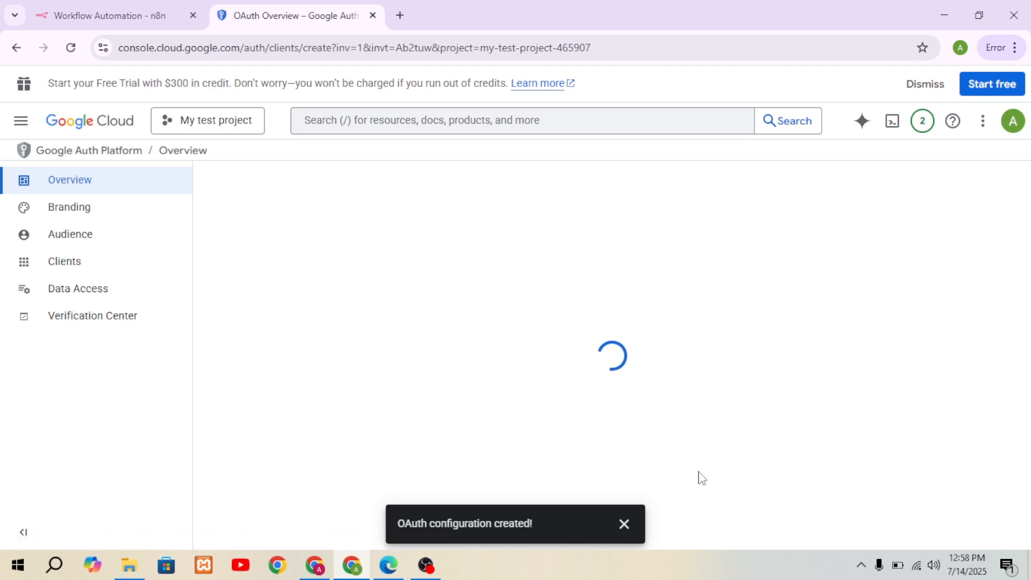
pyautogui.click(623, 524)
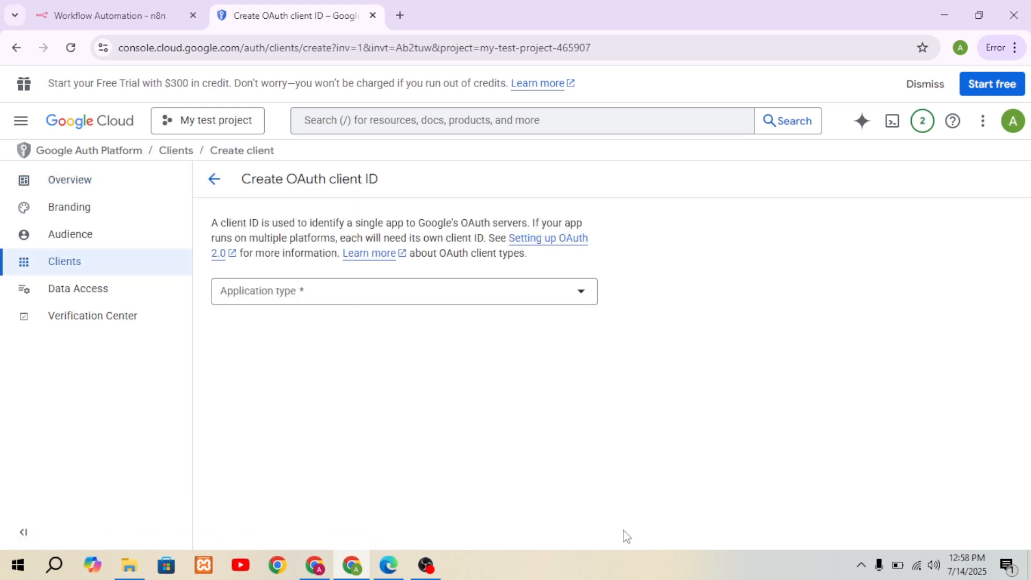
pyautogui.click(350, 294)
pyautogui.click(277, 307)
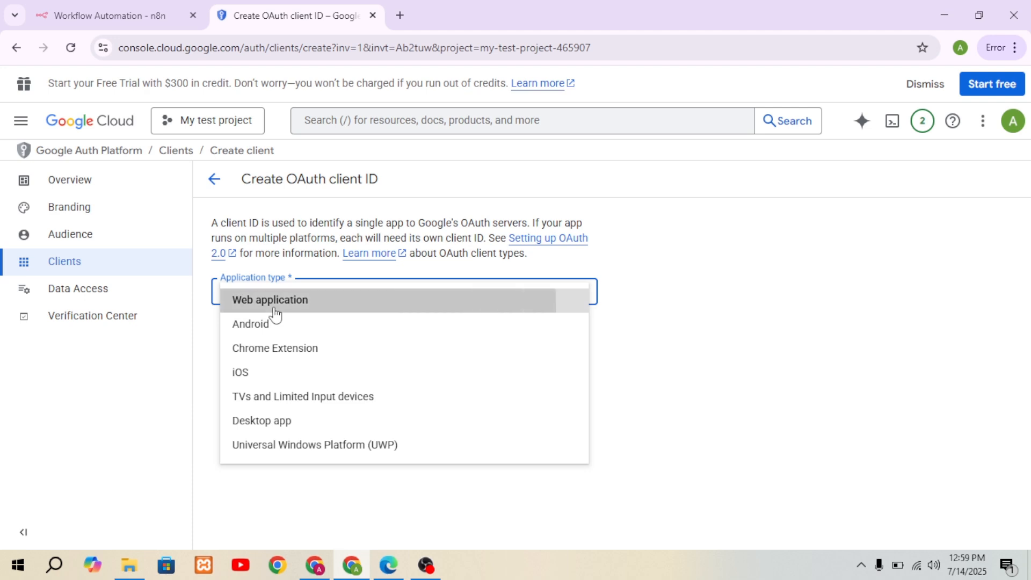
pyautogui.click(286, 333)
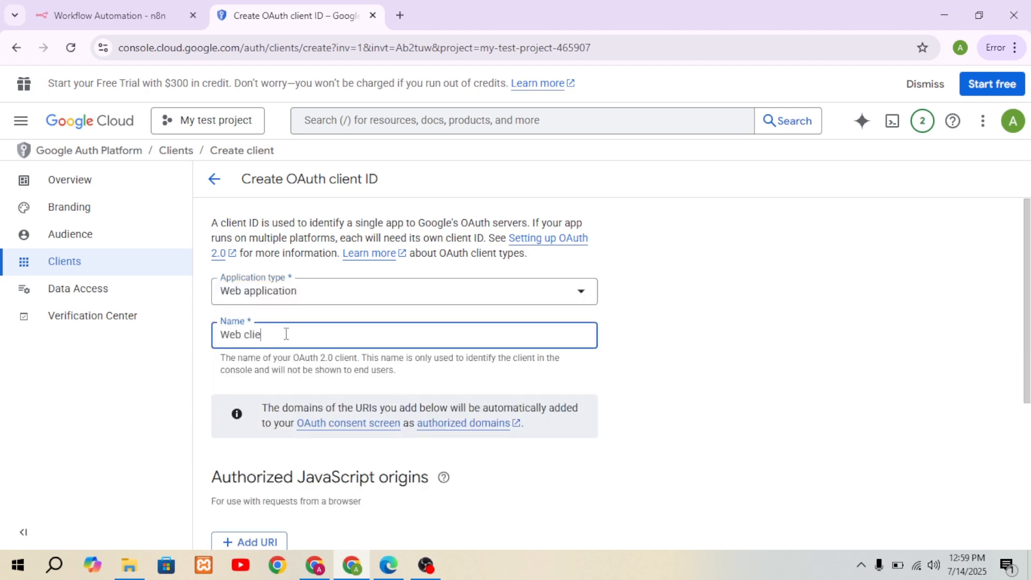
pyautogui.write('est applicarionionn')
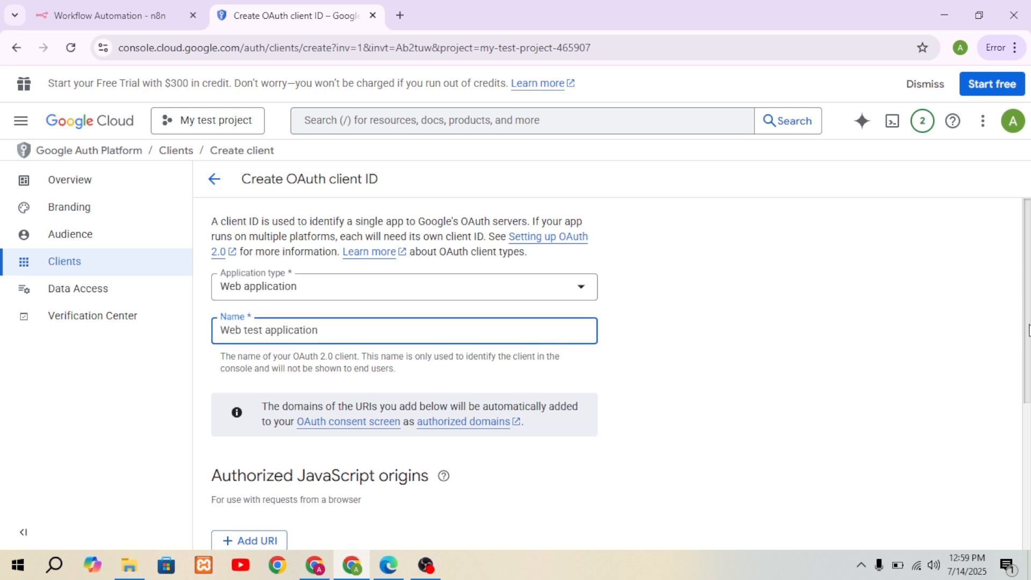
# Step: Add a blank authorized redirect URI to the OAuth client and copy the OAuth Redirect URL from the Gmail credential in n8n
pyautogui.moveTo(1028, 324); pyautogui.dragTo(1029, 473)
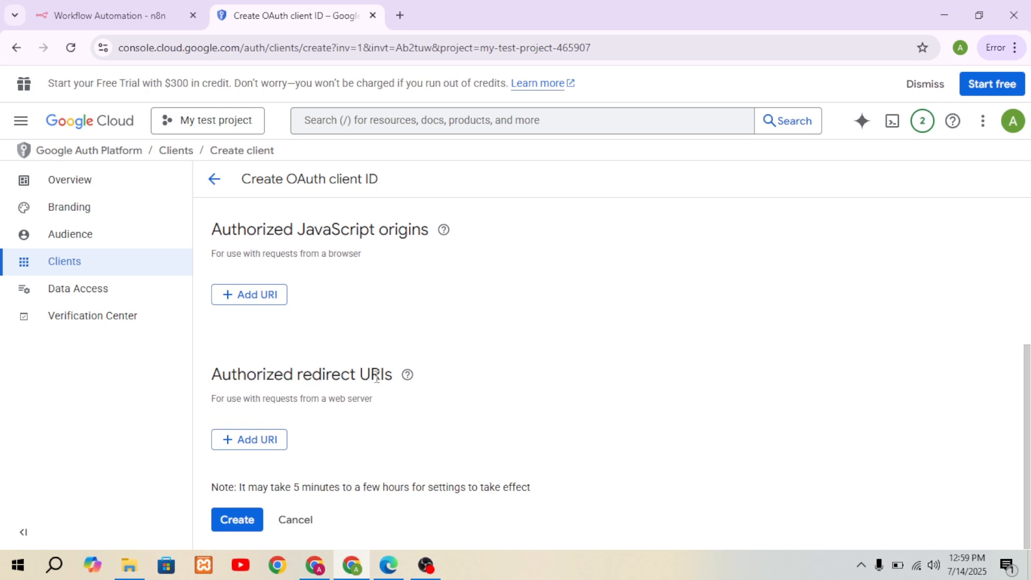
pyautogui.click(266, 444)
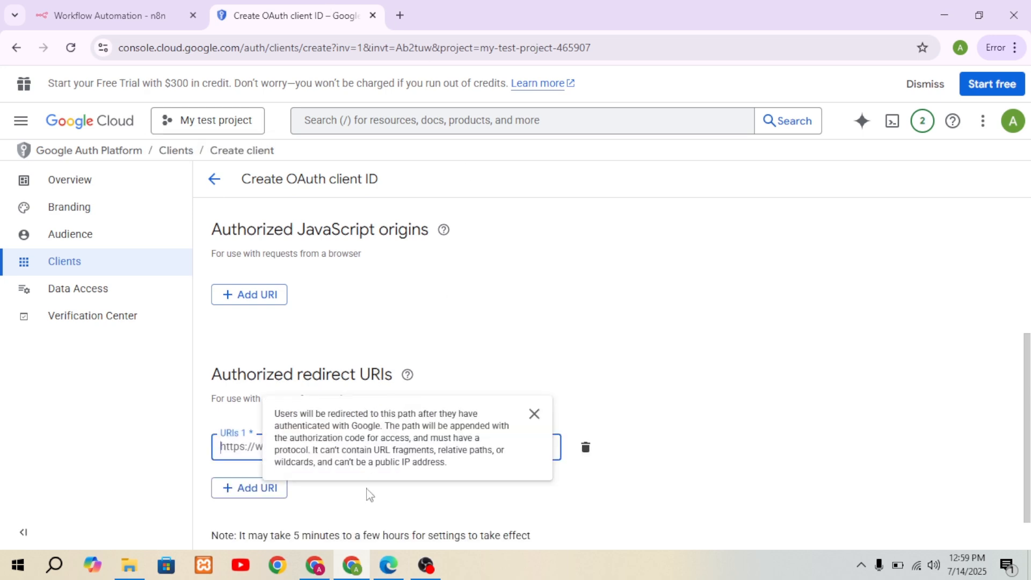
pyautogui.click(395, 572)
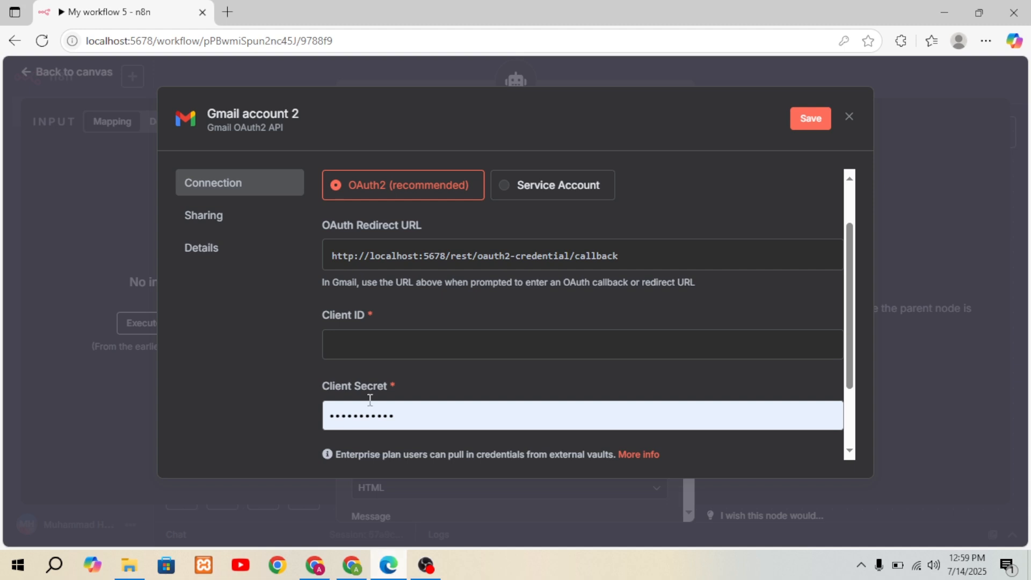
pyautogui.click(582, 261)
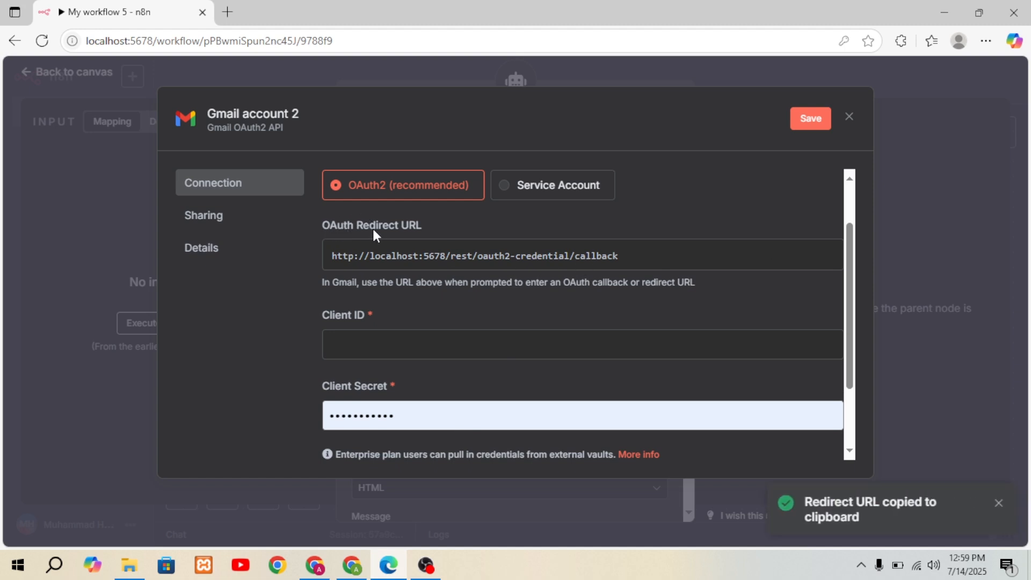
pyautogui.click(428, 259)
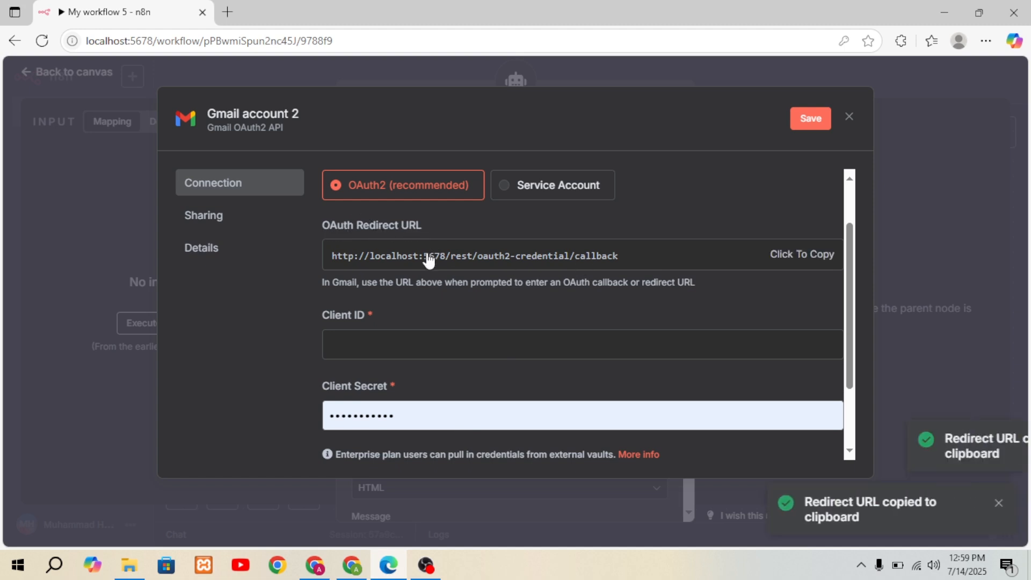
pyautogui.click(356, 572)
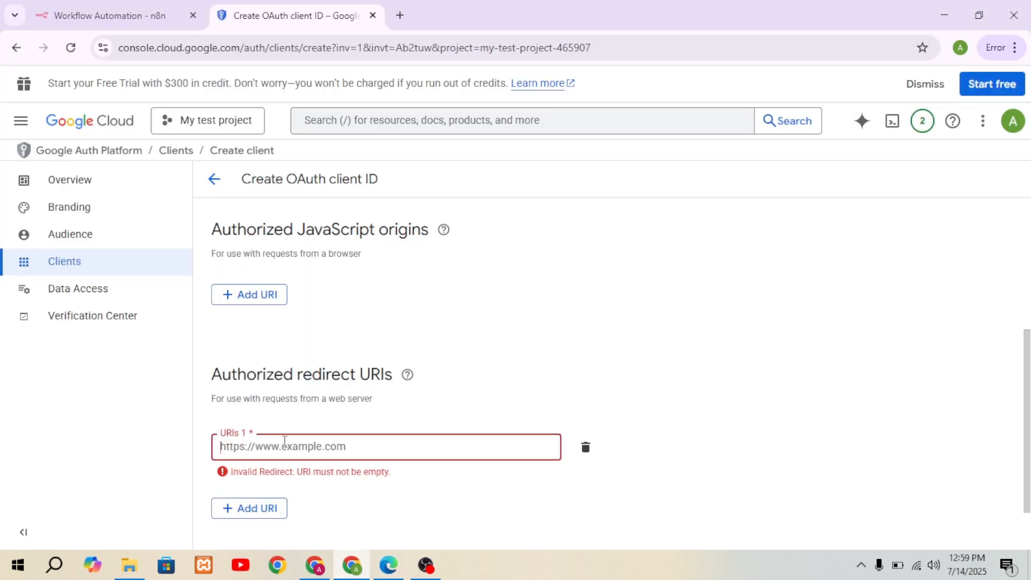
pyautogui.hotkey('ctrl', 'v')
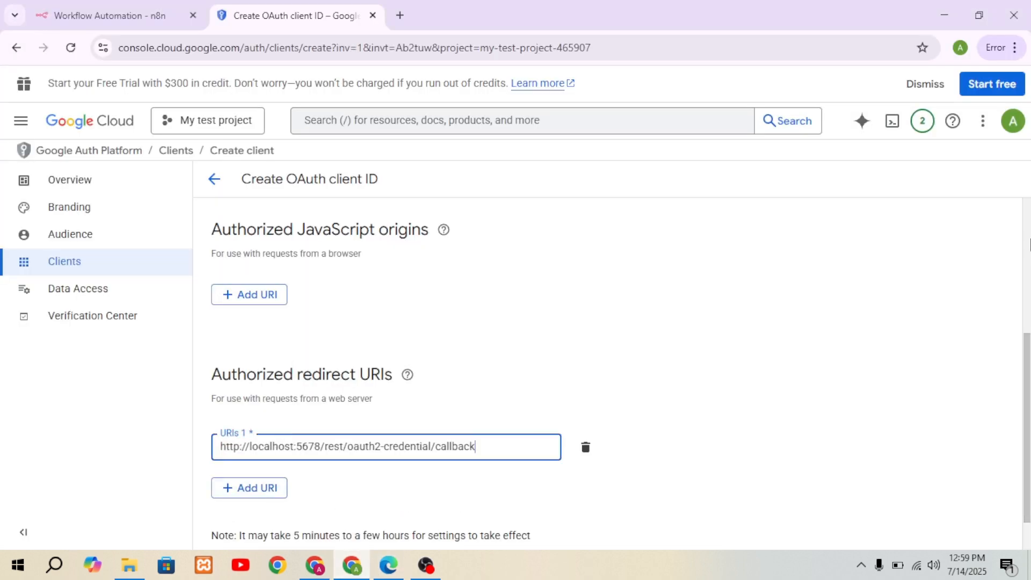
pyautogui.scroll(-2, 1027, 344)
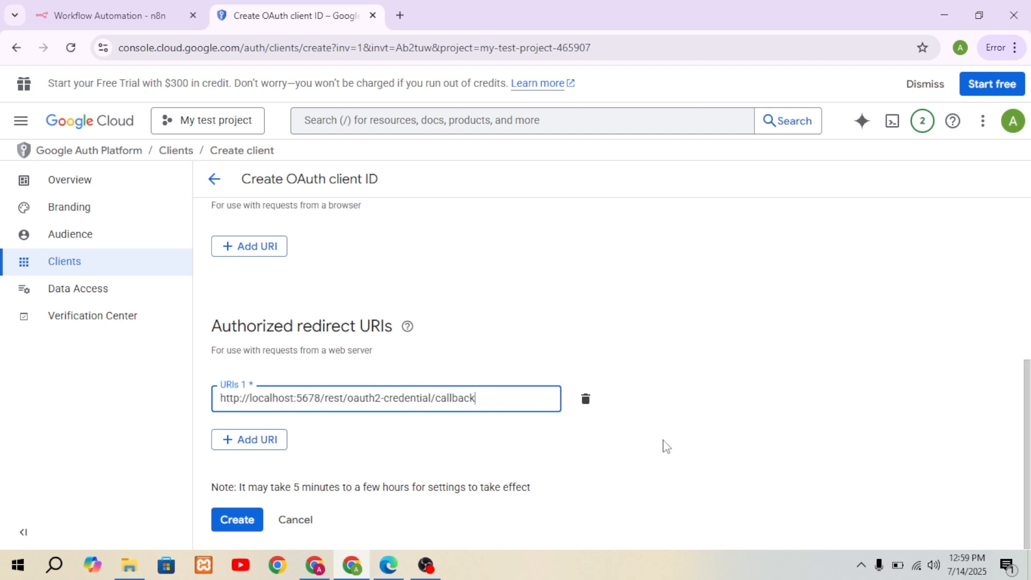
pyautogui.click(239, 517)
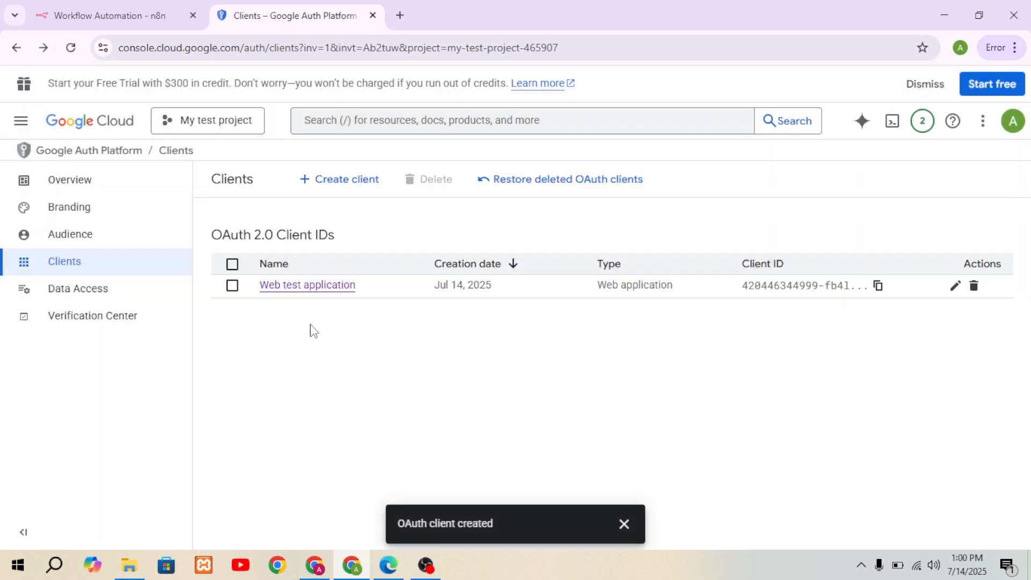
# Step: Copy the client ID from the Web test application's details into the Client ID of the Gmail credential in n8n
pyautogui.click(956, 286)
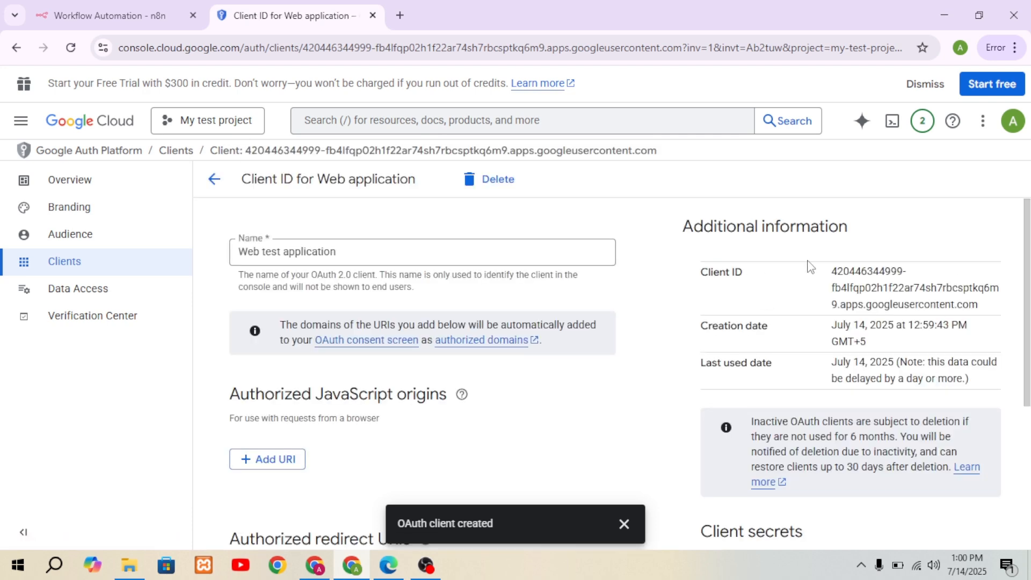
pyautogui.moveTo(832, 270); pyautogui.dragTo(990, 307)
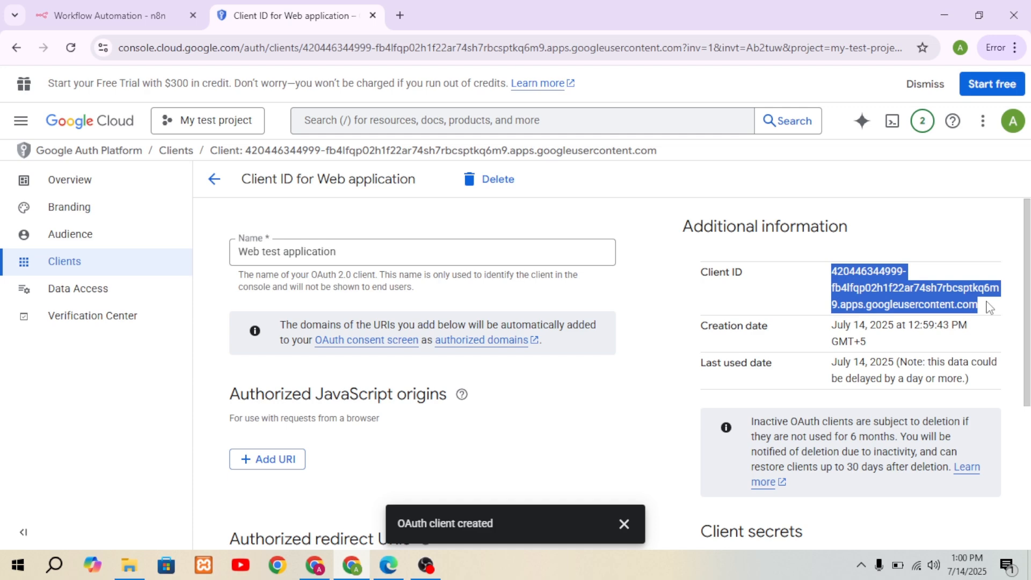
pyautogui.click(391, 570)
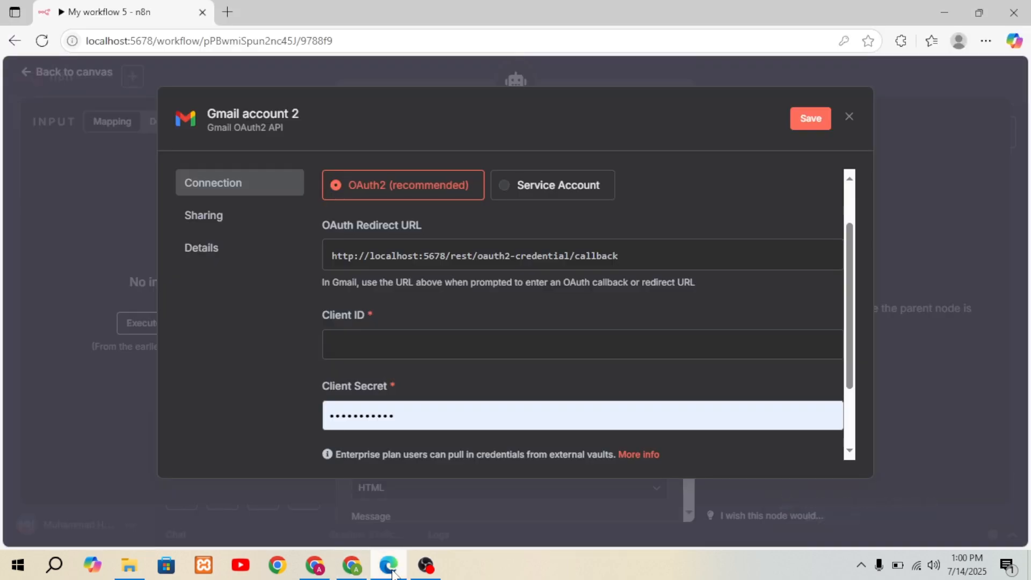
pyautogui.click(371, 342)
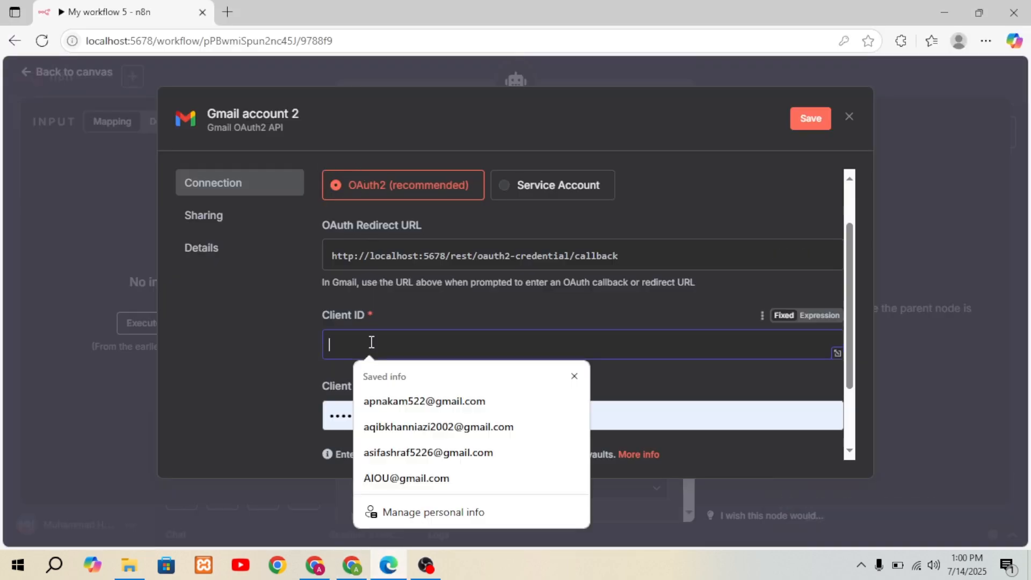
pyautogui.hotkey('ctrl', 'v')
# Step: Replace the Client Secret in n8n's Gmail credential with the client secret copied from the Google Cloud client details
pyautogui.doubleClick(336, 415)
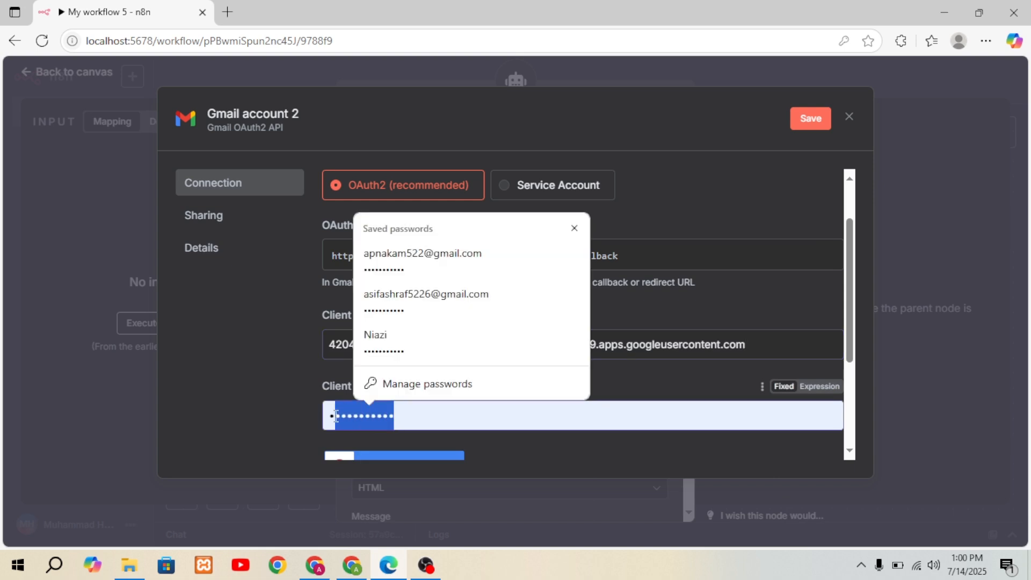
pyautogui.press('BackSpace')
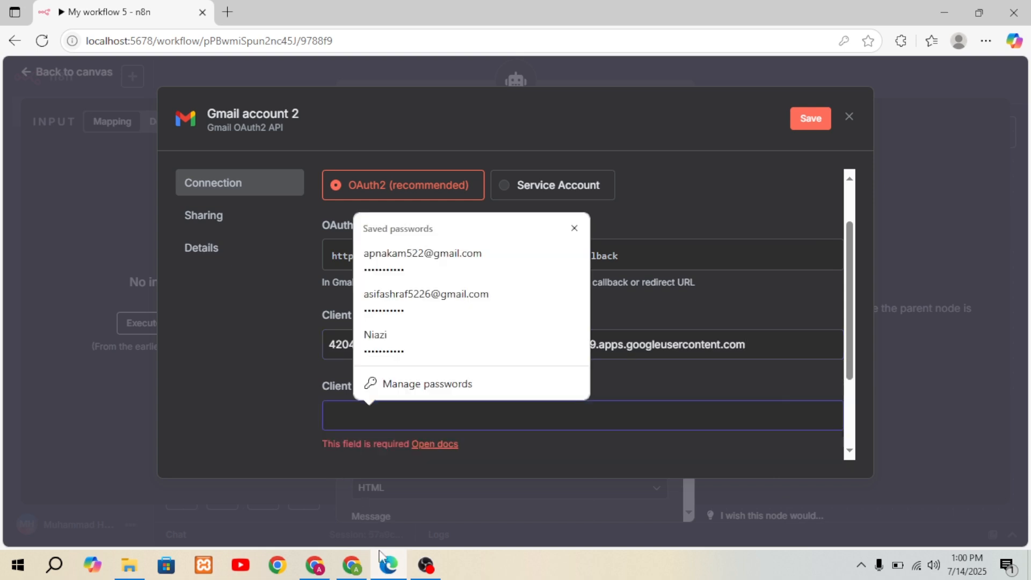
pyautogui.click(352, 565)
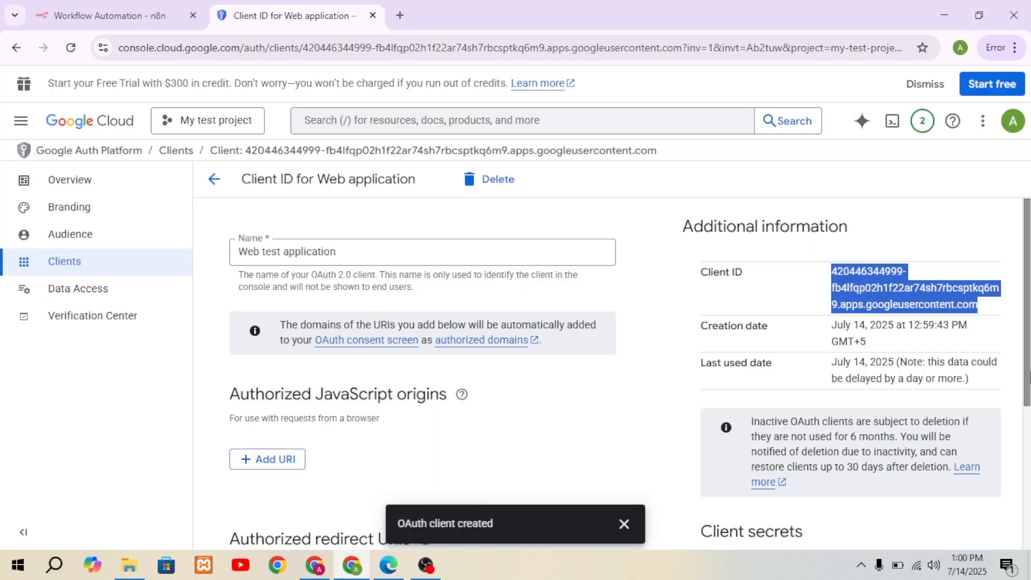
pyautogui.scroll(-4, 918, 443)
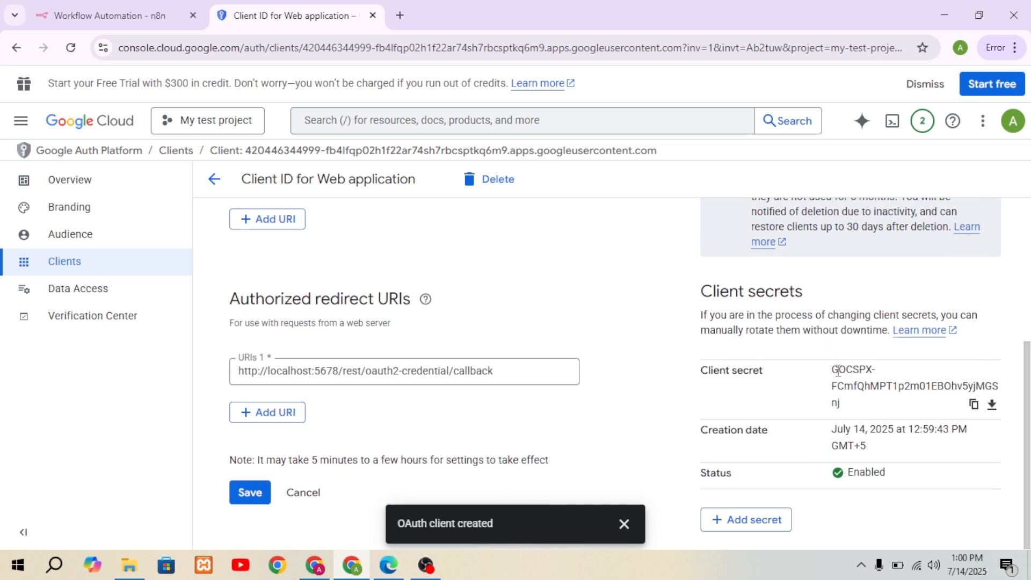
pyautogui.click(974, 406)
pyautogui.click(388, 565)
pyautogui.click(371, 416)
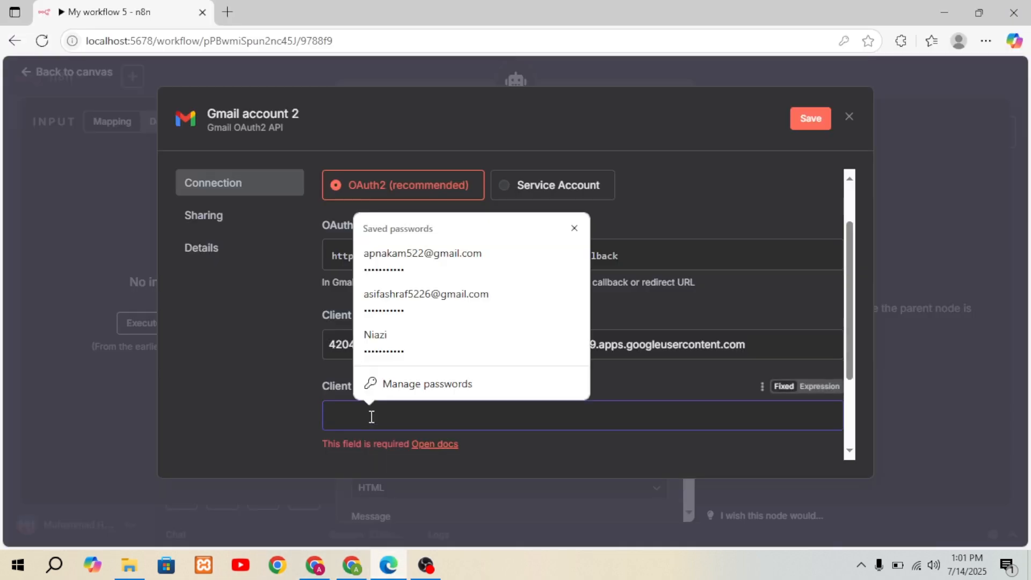
pyautogui.hotkey('ctrl', 'v')
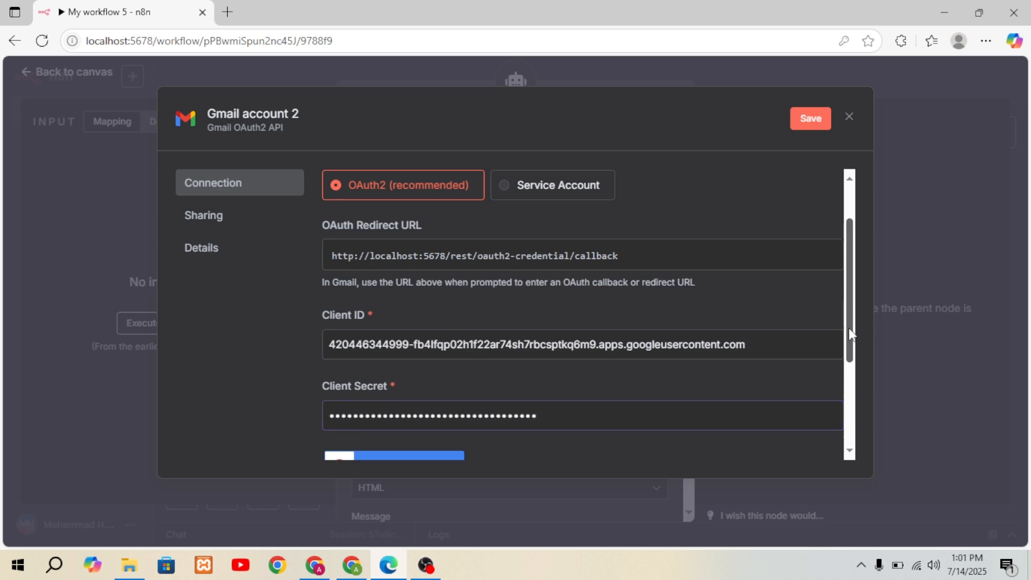
# Step: Save the Gmail credential by starting Google sign-in, and close the account chooser without choosing an account
pyautogui.moveTo(849, 333); pyautogui.dragTo(848, 397)
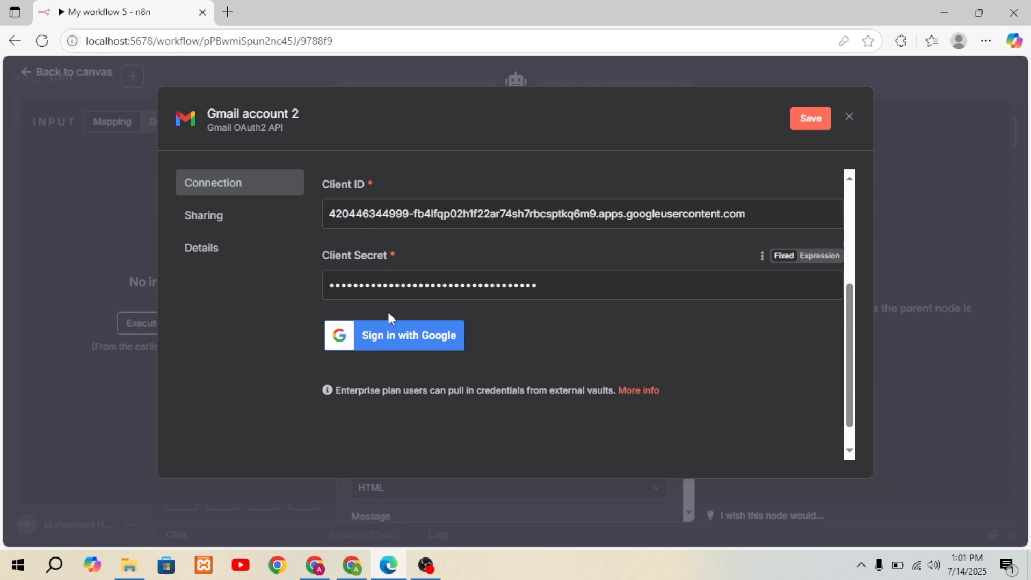
pyautogui.click(393, 337)
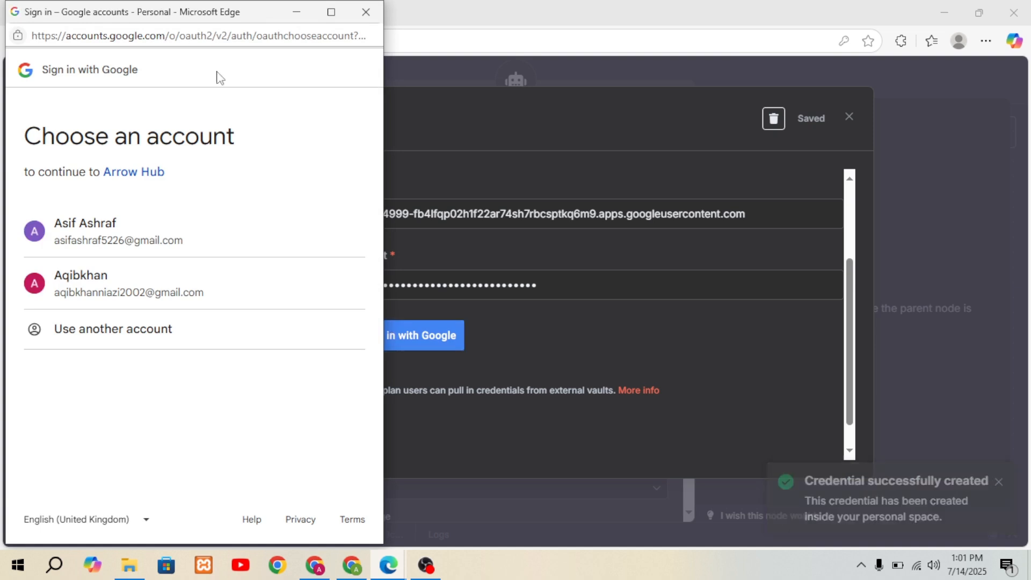
pyautogui.click(365, 15)
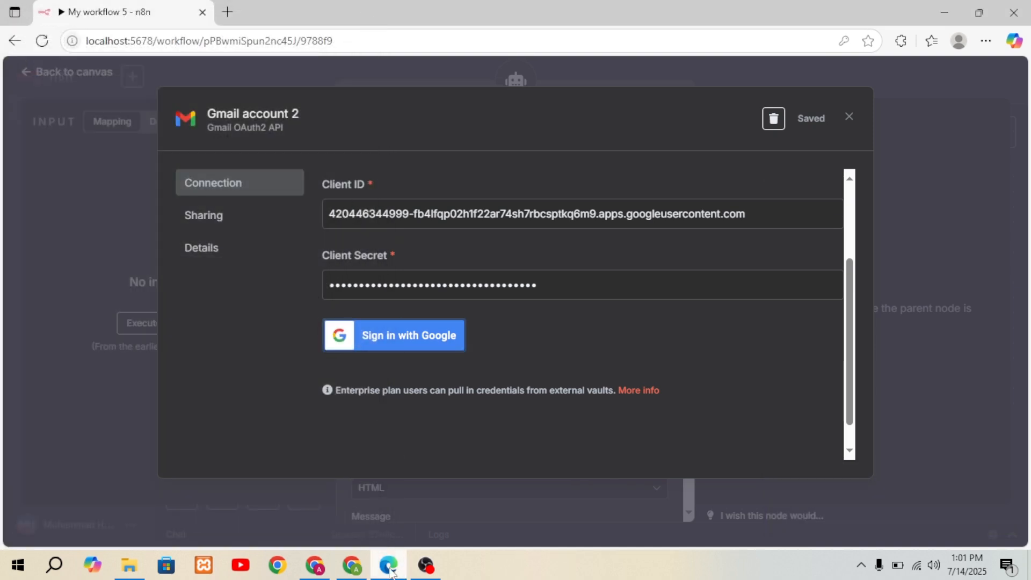
# Step: Switch to Google Cloud, save the Web test application OAuth client and dismiss the notification
pyautogui.click(364, 569)
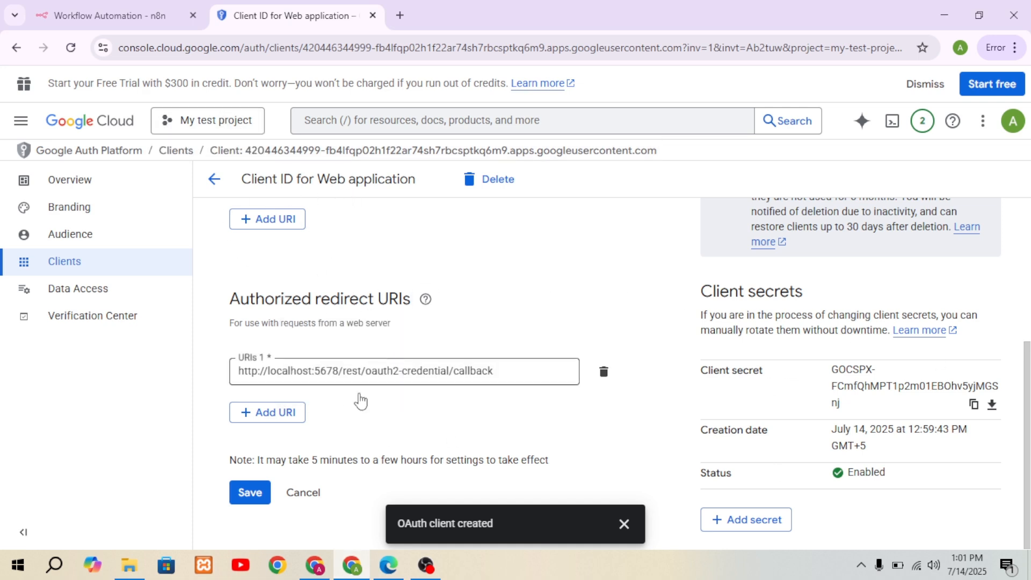
pyautogui.click(250, 492)
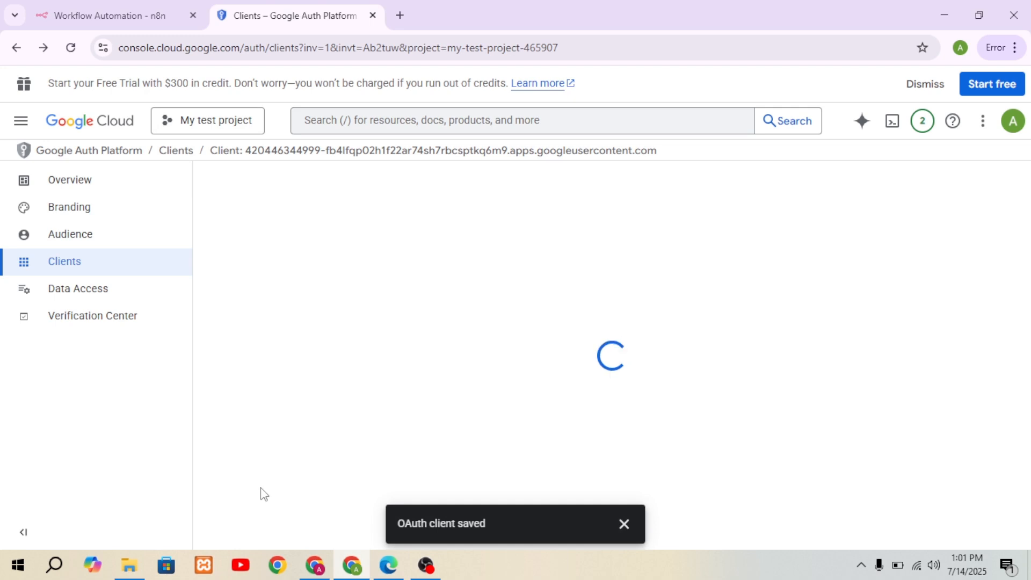
pyautogui.click(625, 528)
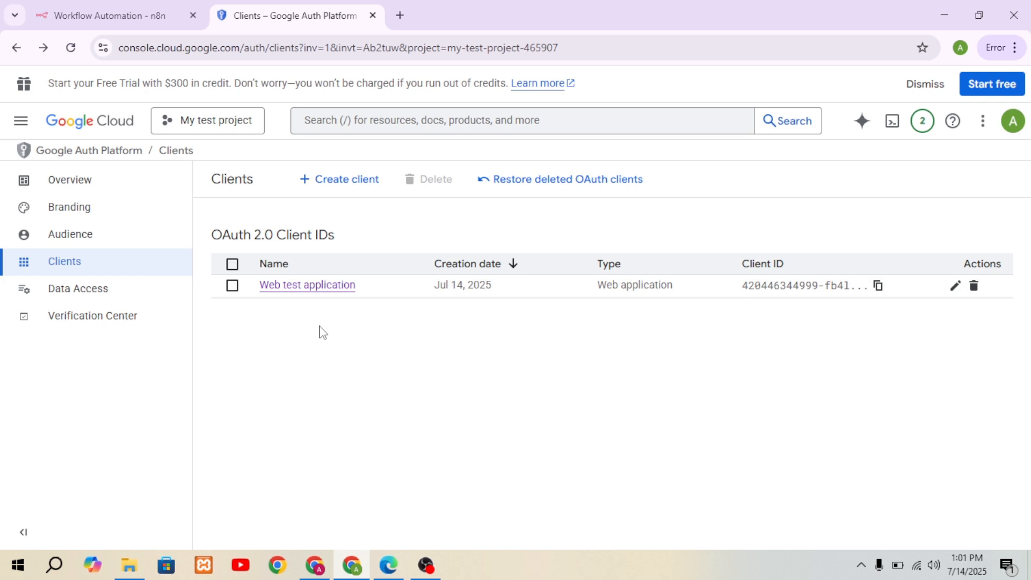
# Step: Open the Google Auth Platform's Audience settings and review the publishing status, user type and Test users section
pyautogui.click(68, 239)
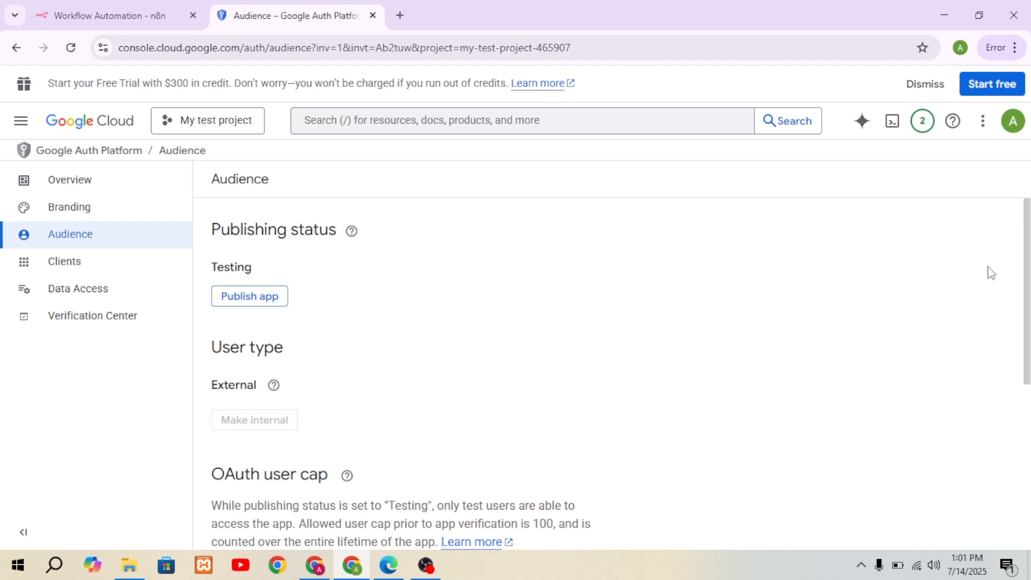
pyautogui.moveTo(1026, 278); pyautogui.dragTo(1030, 433)
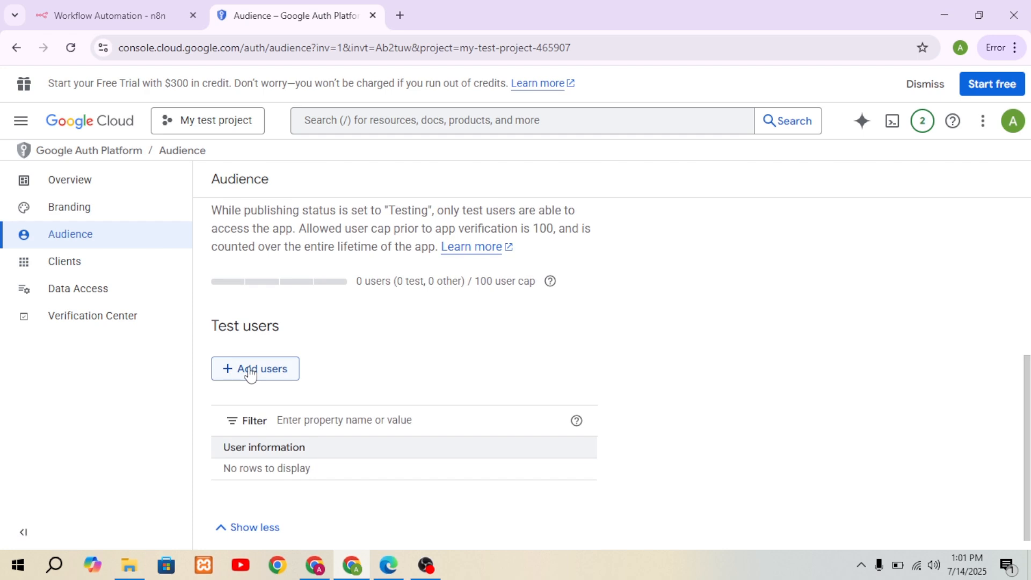
pyautogui.moveTo(1026, 411); pyautogui.dragTo(530, 315)
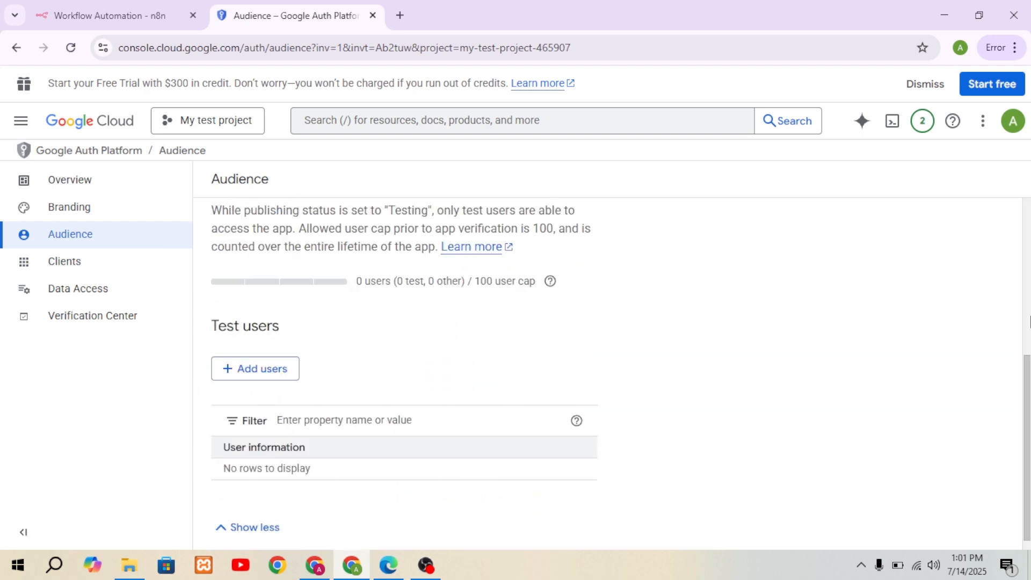
pyautogui.moveTo(1026, 416); pyautogui.dragTo(1029, 252)
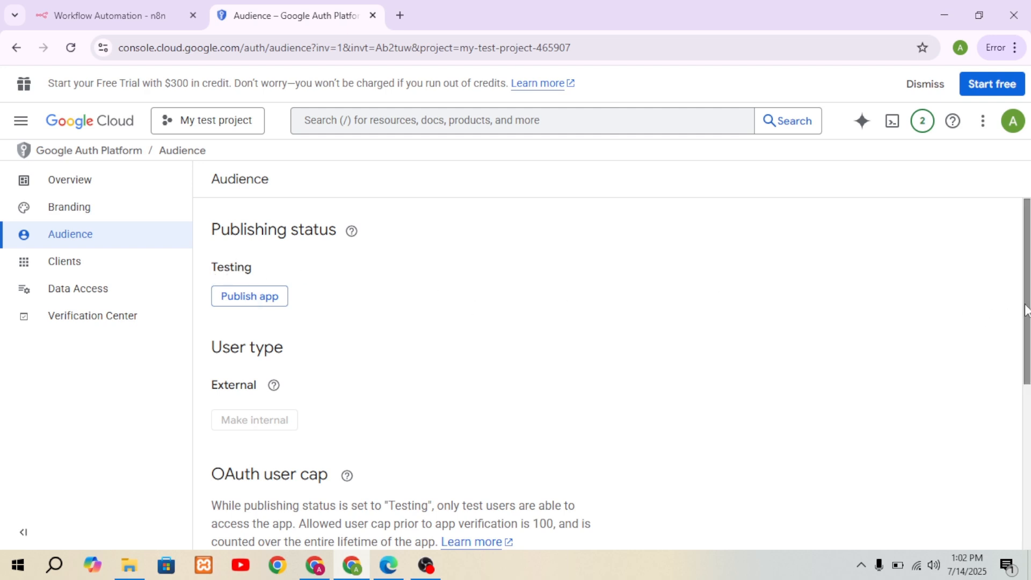
pyautogui.moveTo(1028, 283); pyautogui.dragTo(1029, 427)
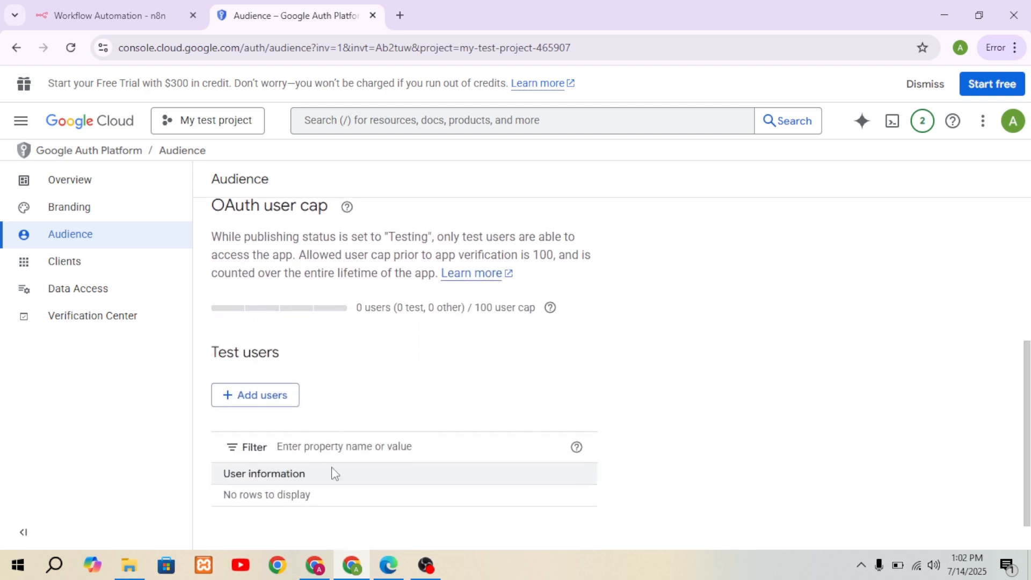
# Step: Add a test user by entering the Gmail account's e-mail address, and save it
pyautogui.click(250, 398)
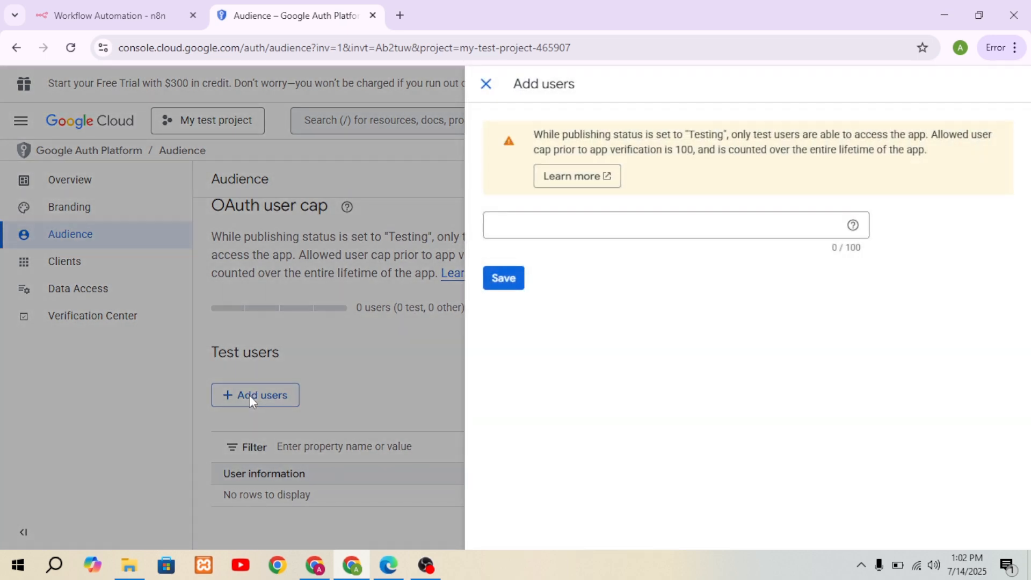
pyautogui.click(510, 231)
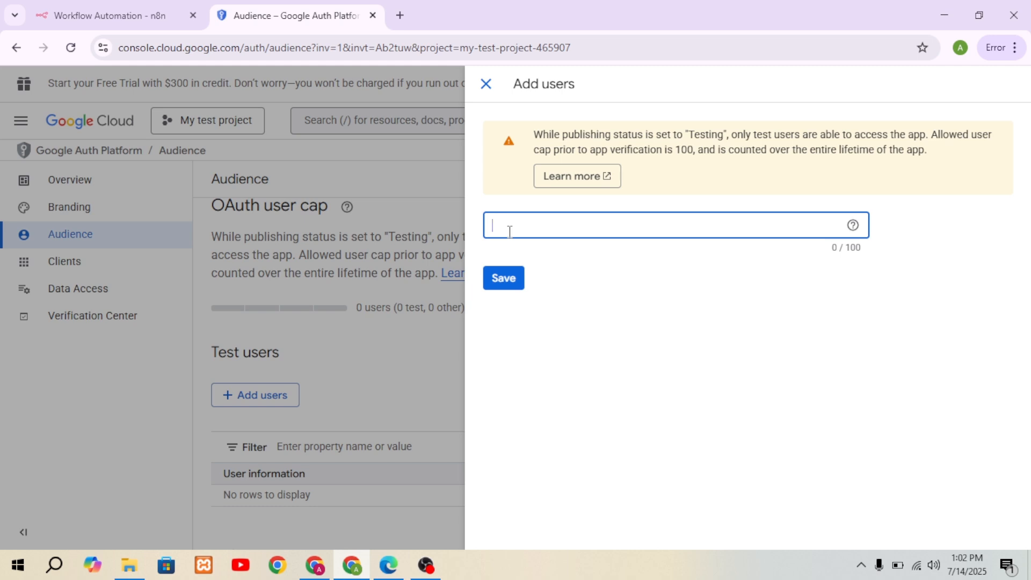
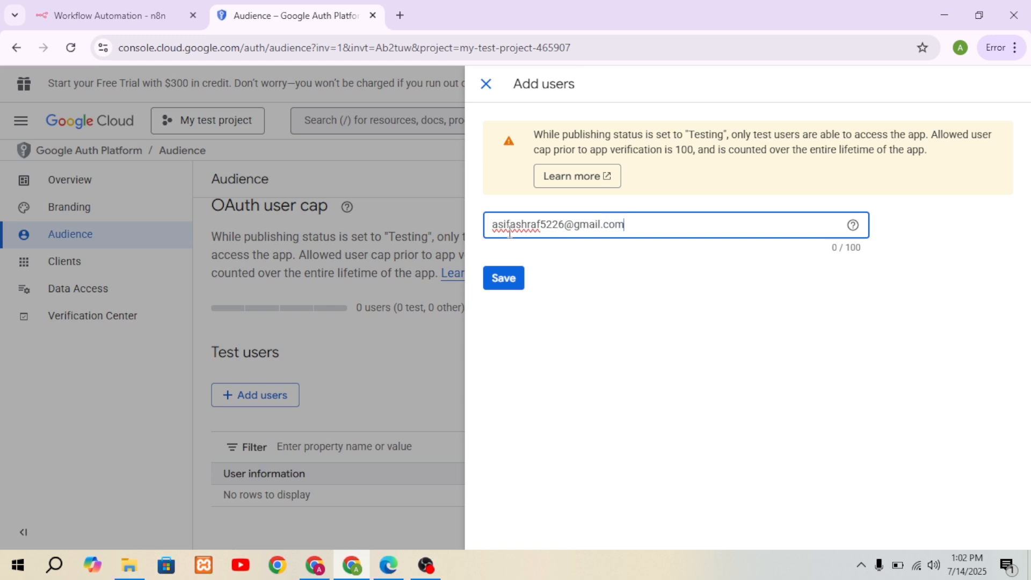
pyautogui.click(511, 283)
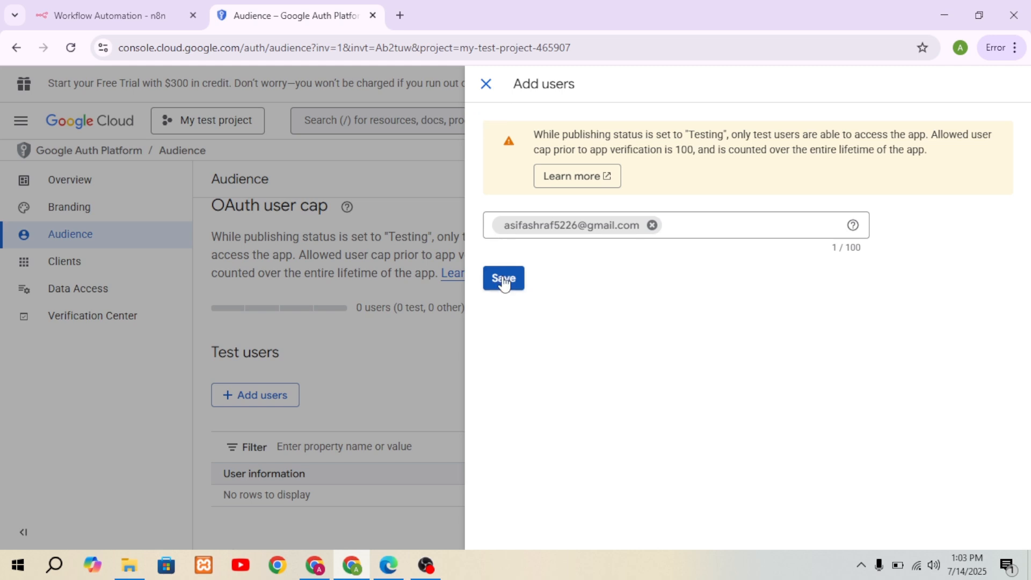
pyautogui.click(504, 279)
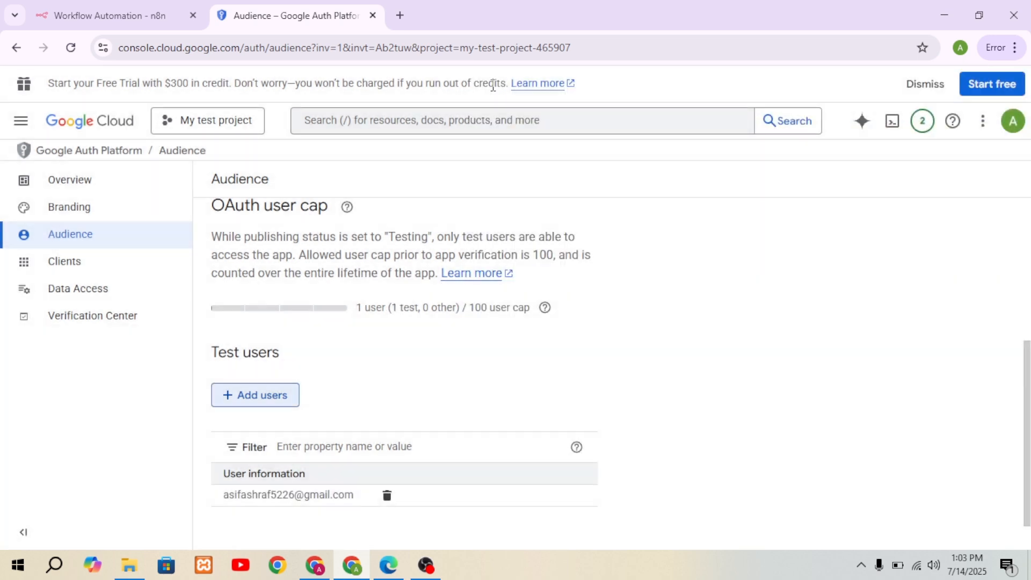
# Step: Switch to n8n, start Google sign-in for the Gmail credential with the test user's account, and continue past the unverified-app warning
pyautogui.click(393, 572)
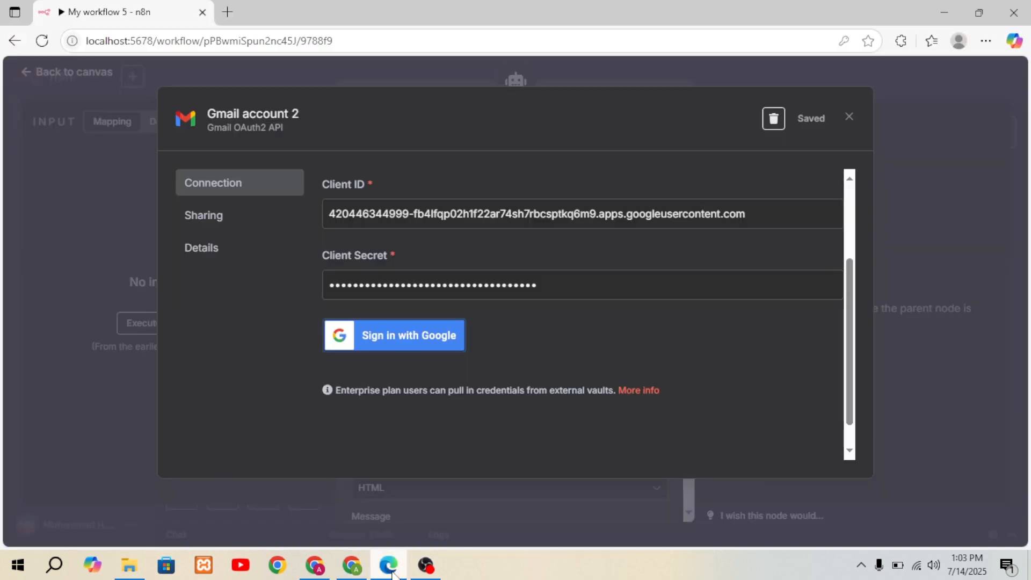
pyautogui.click(406, 338)
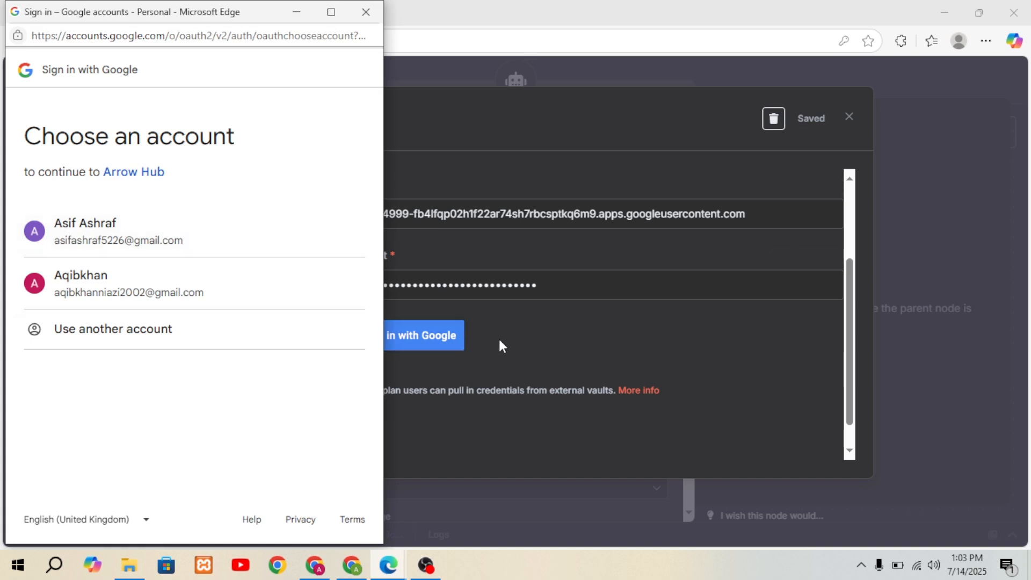
pyautogui.click(126, 236)
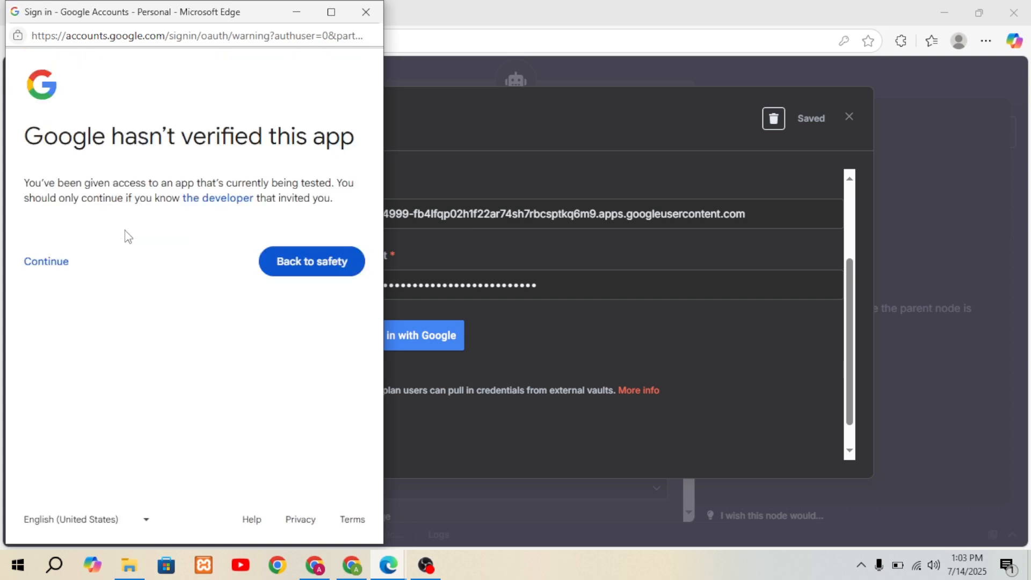
pyautogui.click(47, 263)
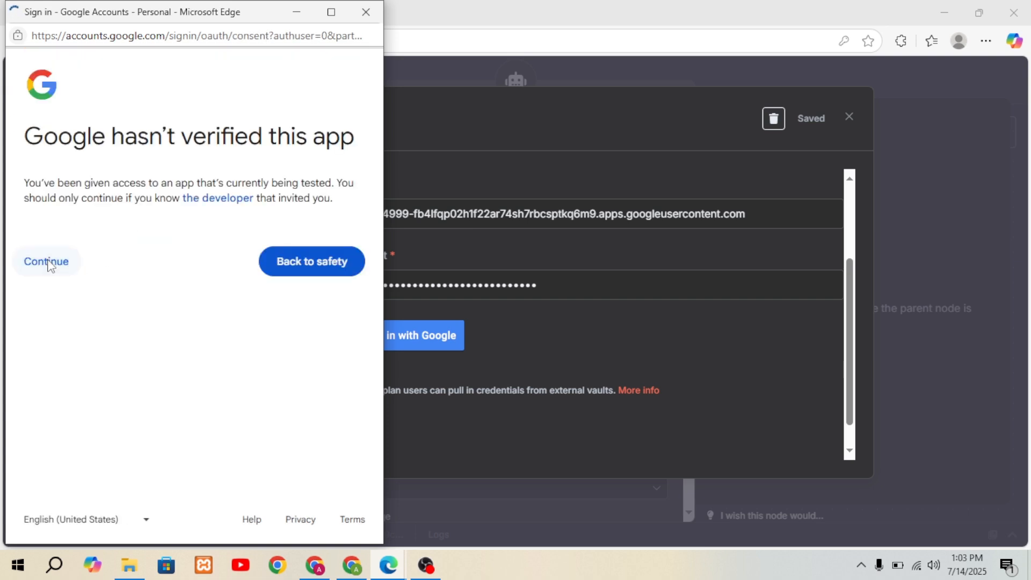
# Step: Grant Arrow Hub all listed Gmail permissions, complete the authorization and close the sign-in window
pyautogui.click(45, 290)
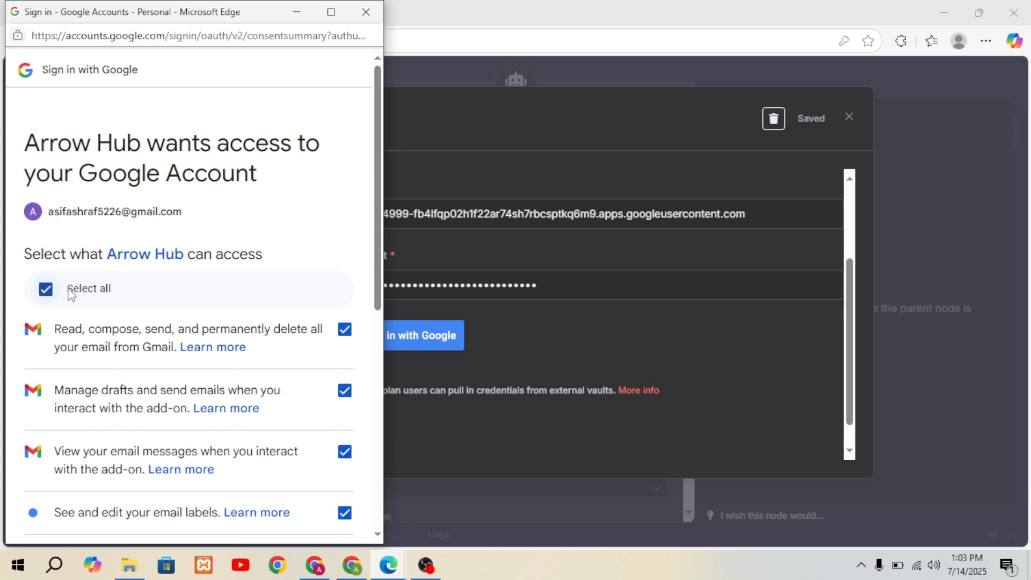
pyautogui.scroll(-8, 379, 253)
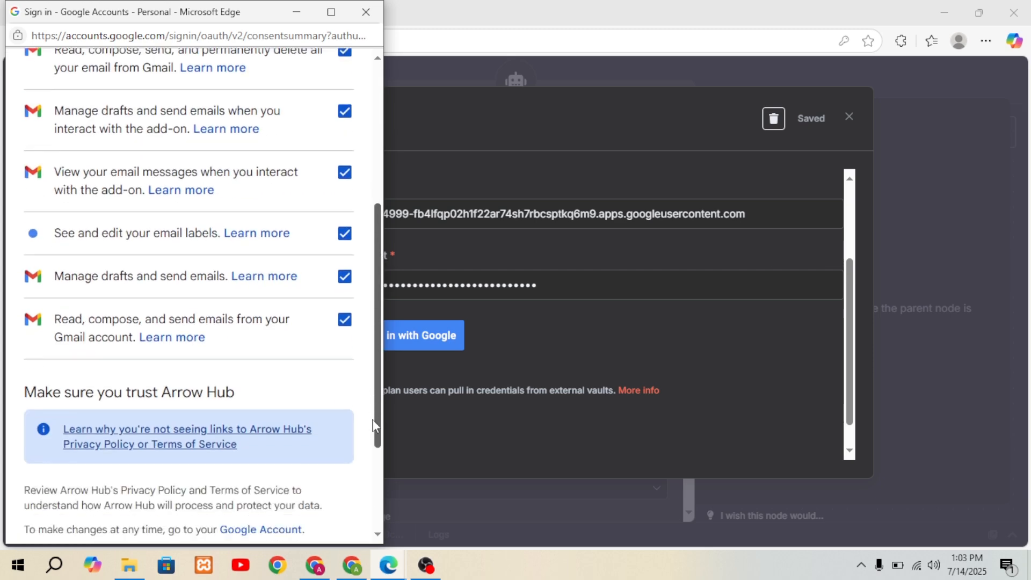
pyautogui.click(285, 467)
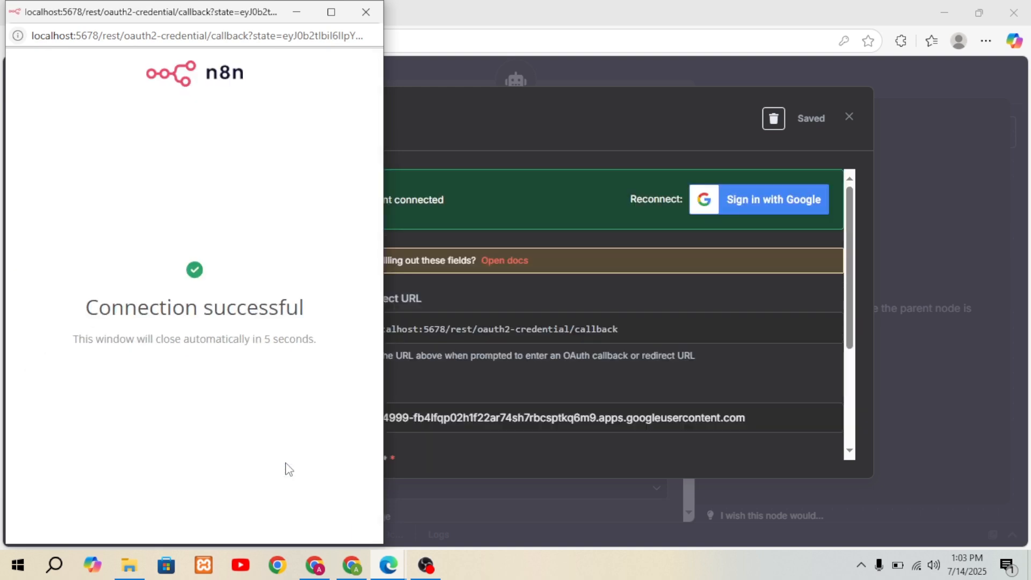
pyautogui.click(367, 11)
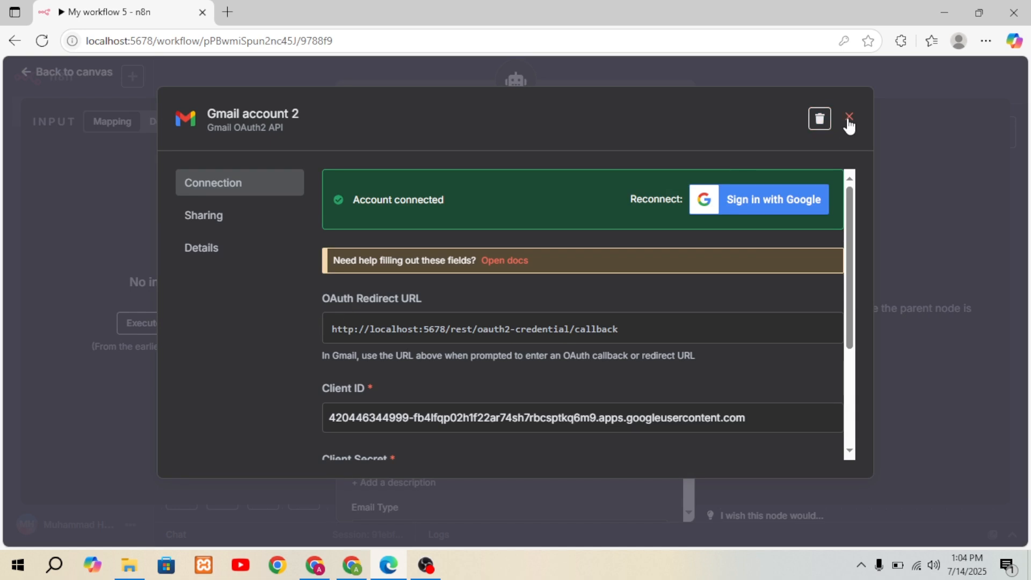
# Step: Close the Gmail account 2 credential and return from the Gmail node to the workflow canvas
pyautogui.click(848, 123)
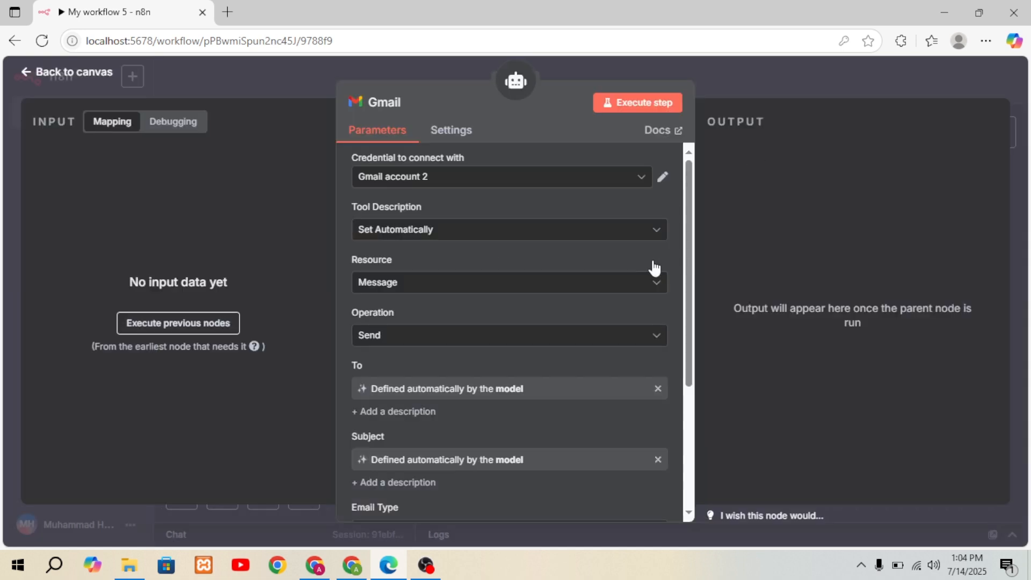
pyautogui.moveTo(689, 291); pyautogui.dragTo(700, 263)
pyautogui.click(74, 72)
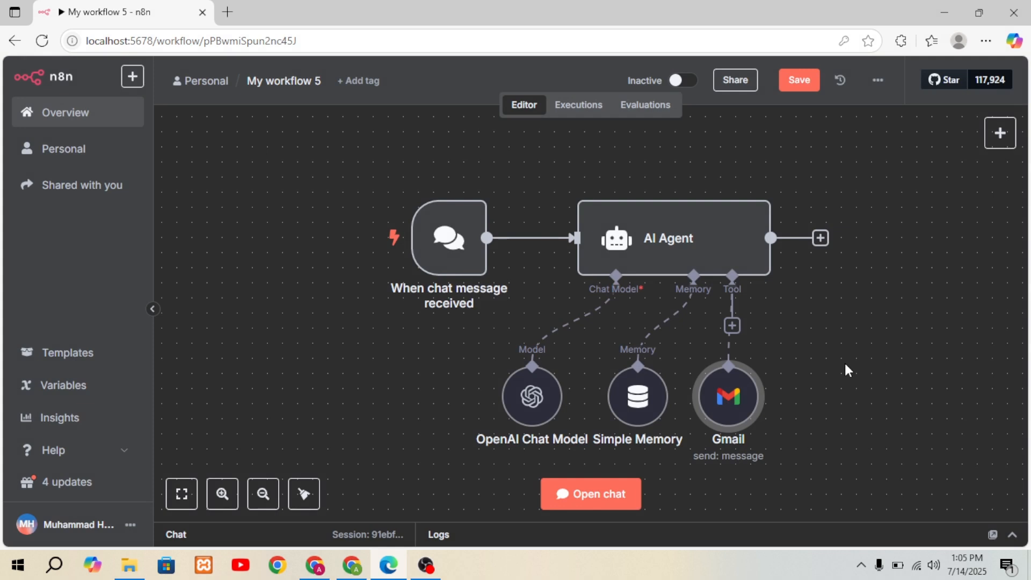
pyautogui.moveTo(433, 345)
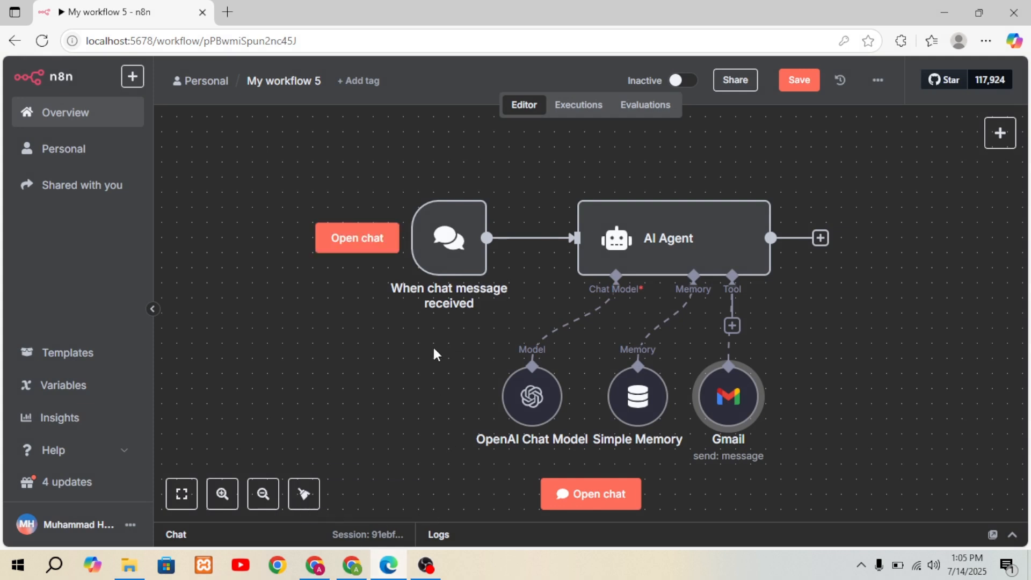